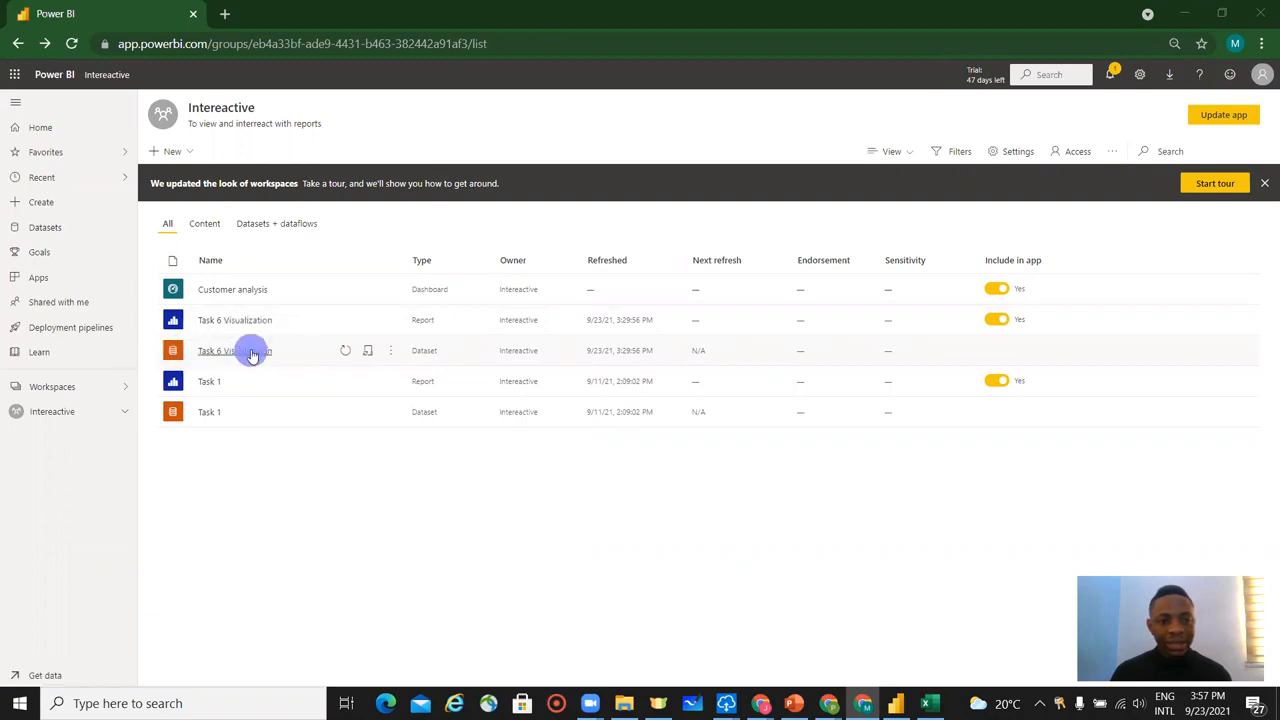
# Open the scheduled refresh settings of the Task 6 Visualization dataset and expand its gateway connection section.
pyautogui.click(250, 352)
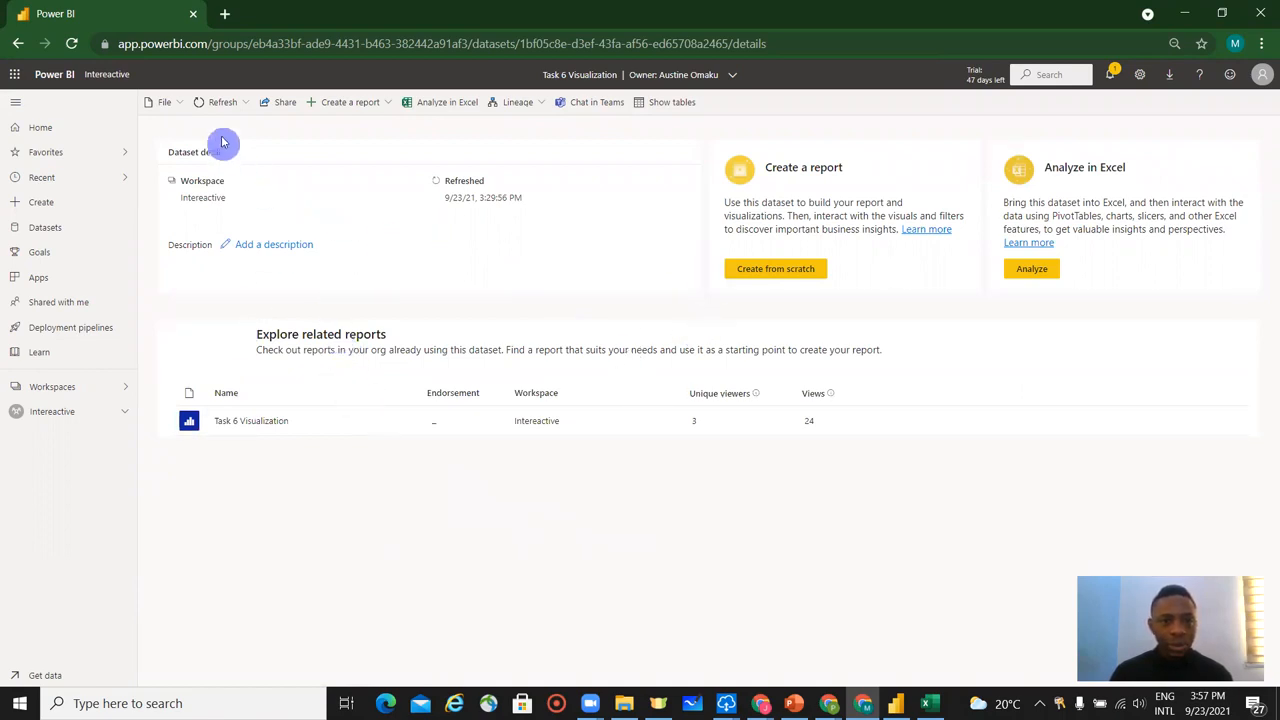
pyautogui.click(236, 103)
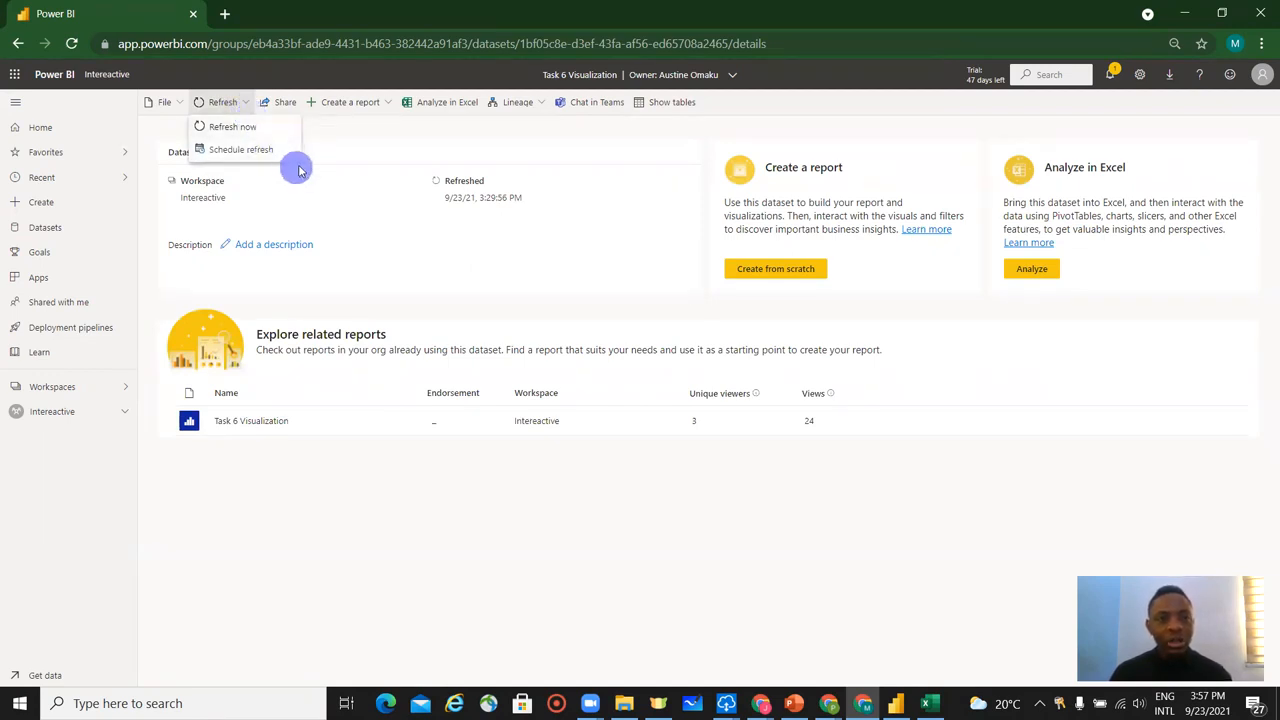
pyautogui.click(236, 150)
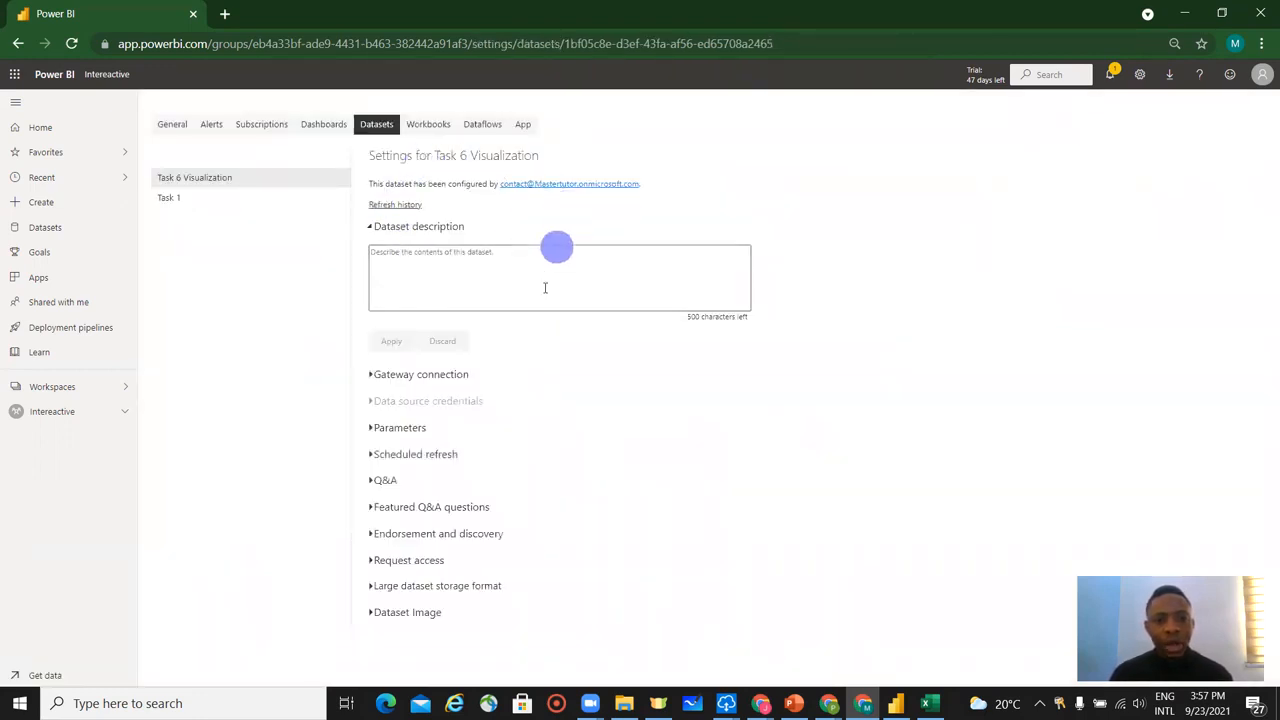
pyautogui.click(388, 376)
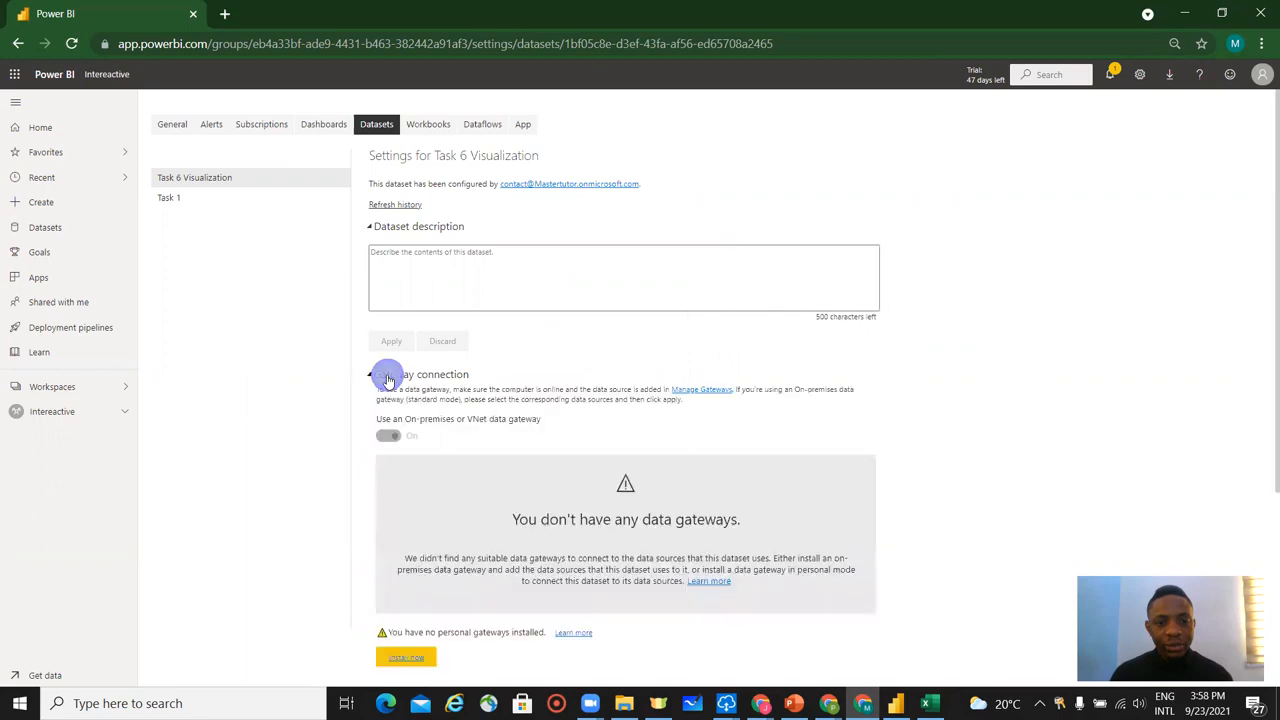
pyautogui.scroll(-1, 590, 478)
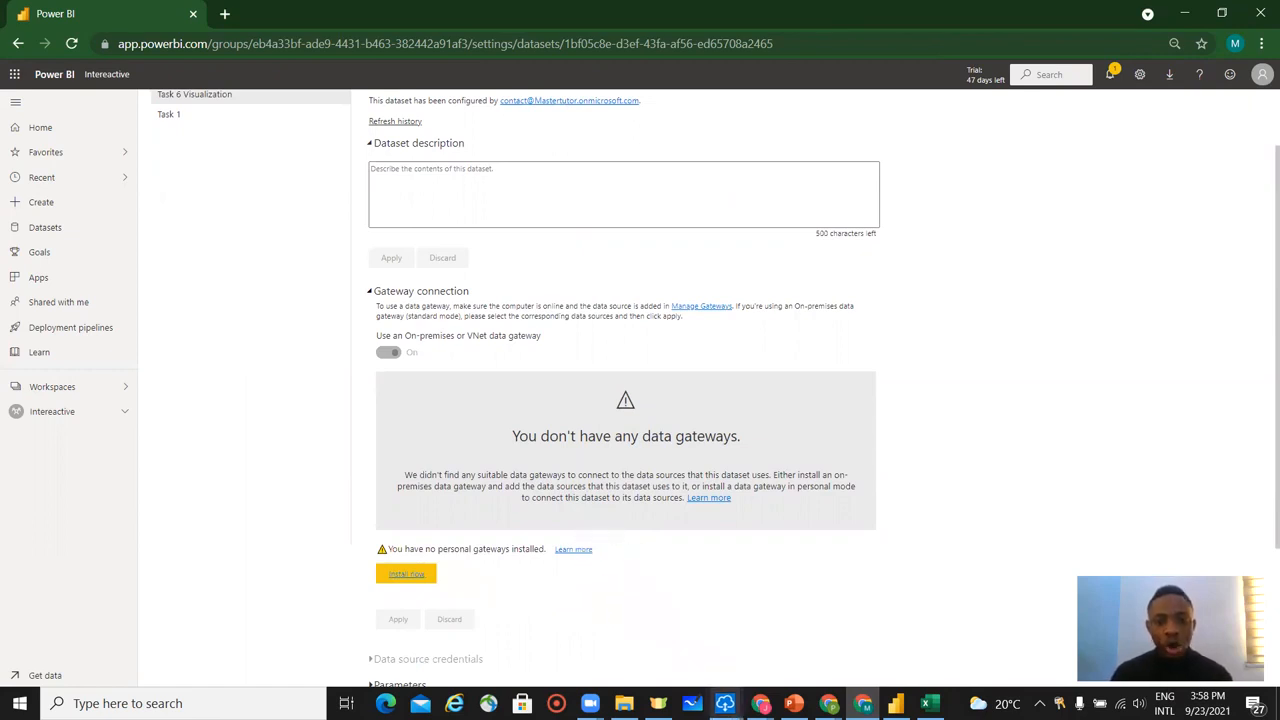
# Switch to the On-premises data gateway (personal mode) app and start its sign-in with the account's e-mail address.
pyautogui.click(725, 703)
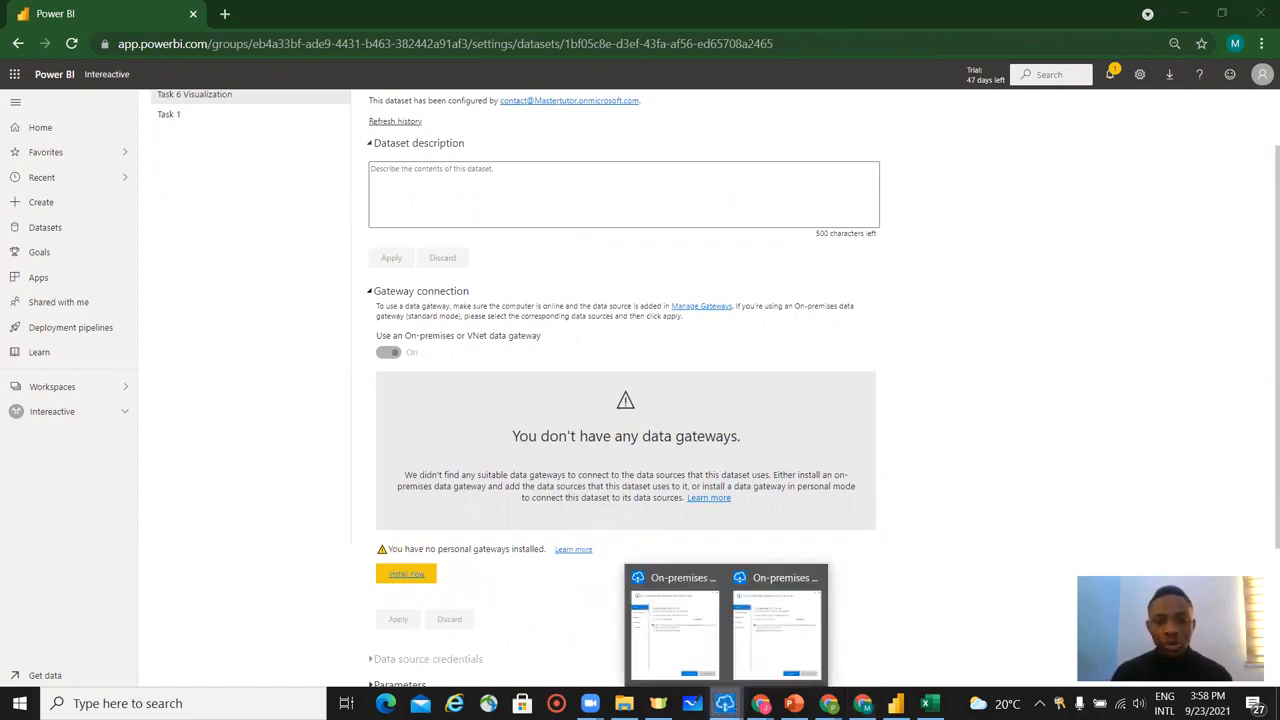
pyautogui.click(770, 622)
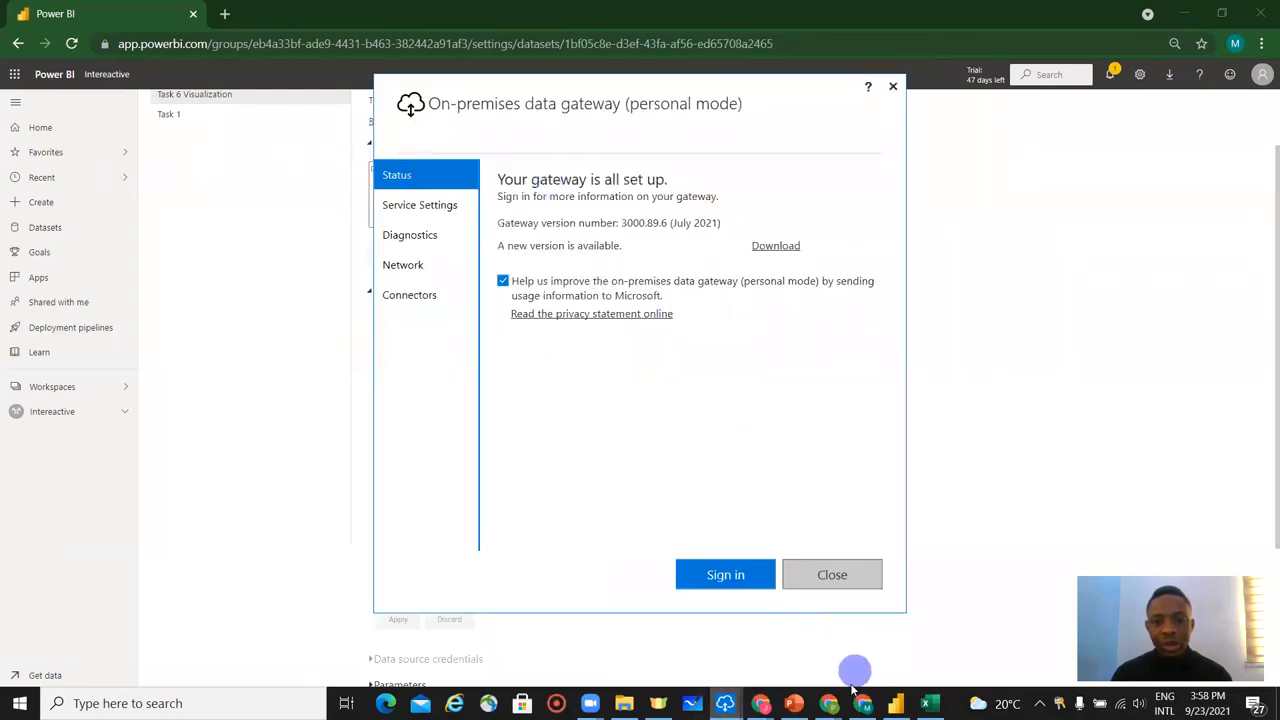
pyautogui.click(728, 572)
pyautogui.click(482, 232)
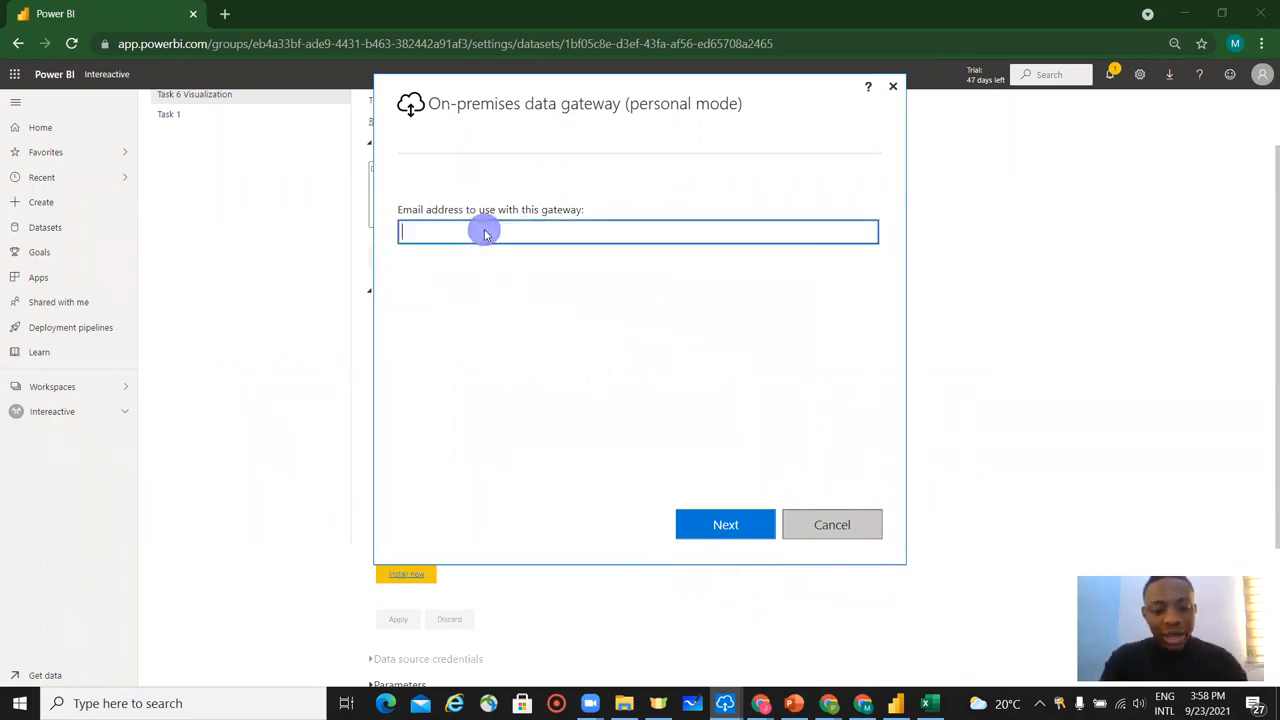
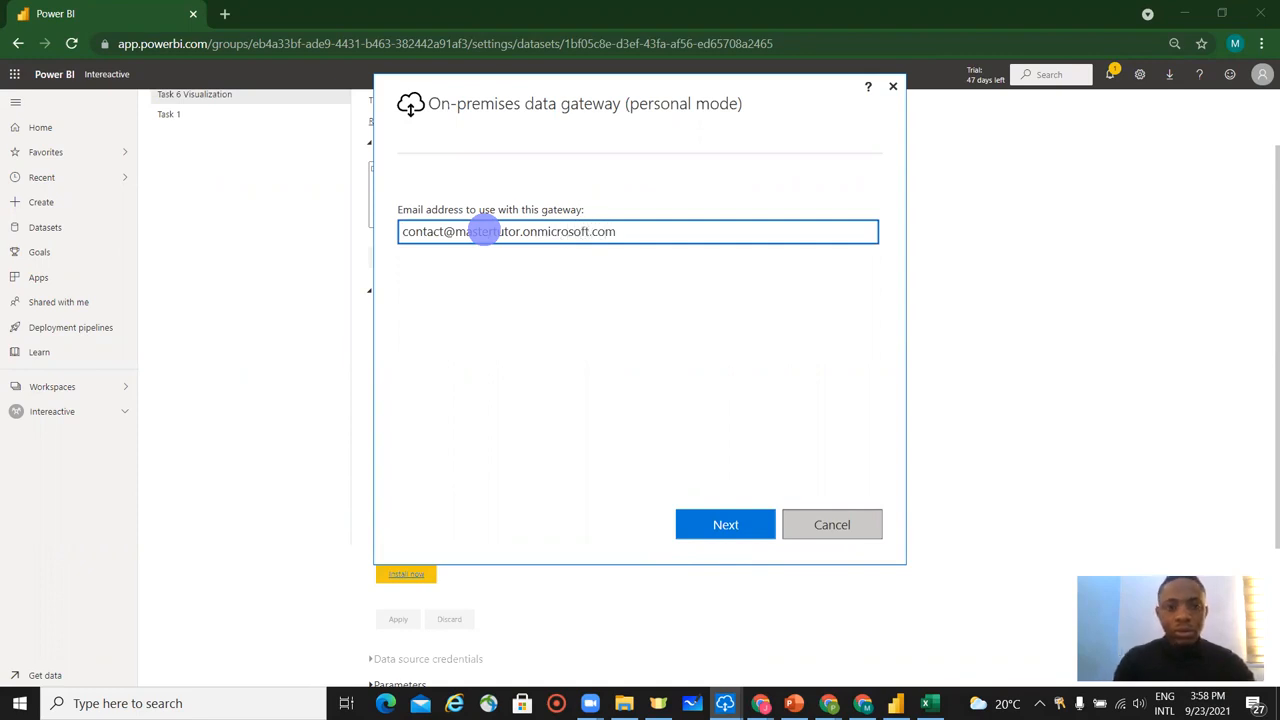
pyautogui.click(708, 525)
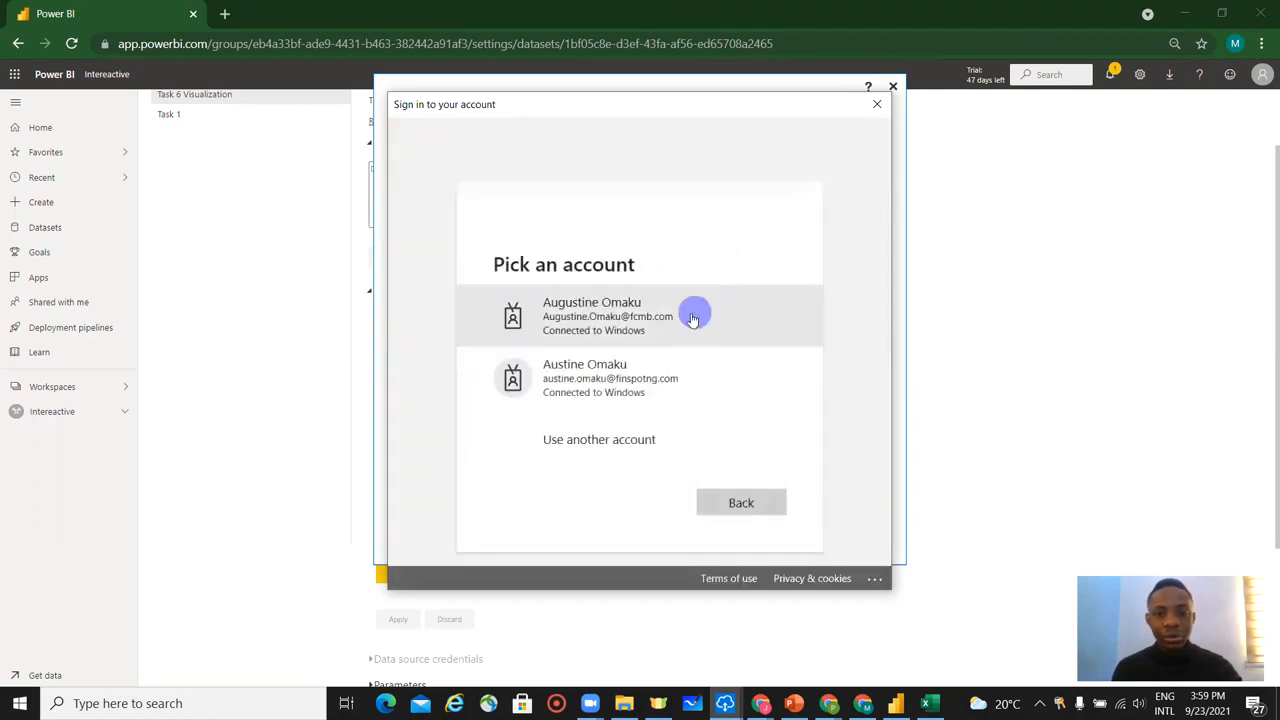
# Sign in to the gateway using another Microsoft account, entering the account's e-mail address and password.
pyautogui.click(686, 439)
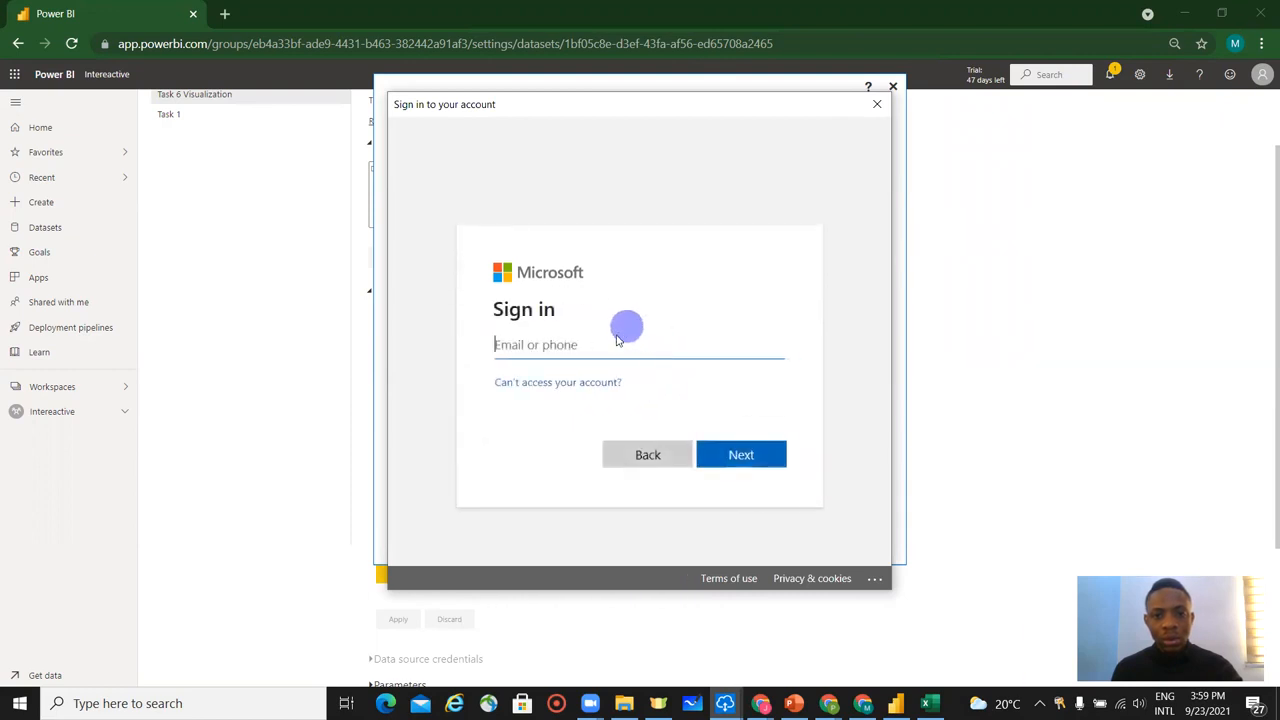
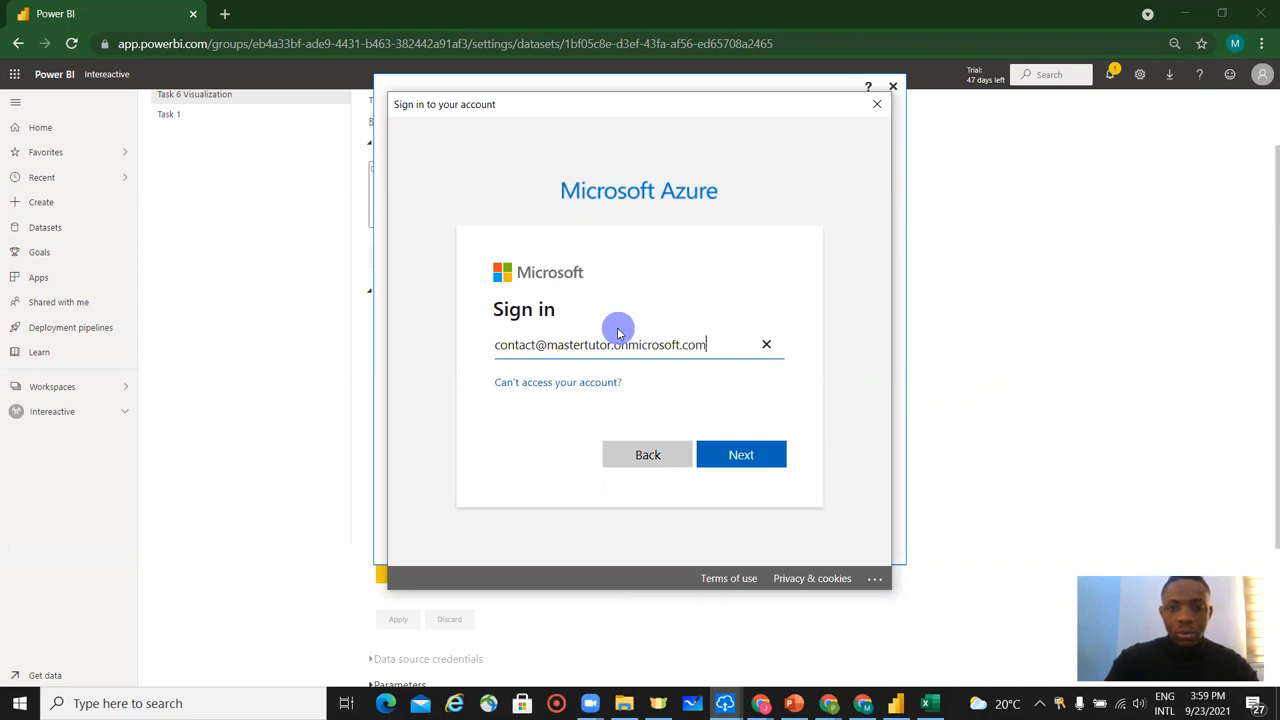
pyautogui.click(755, 459)
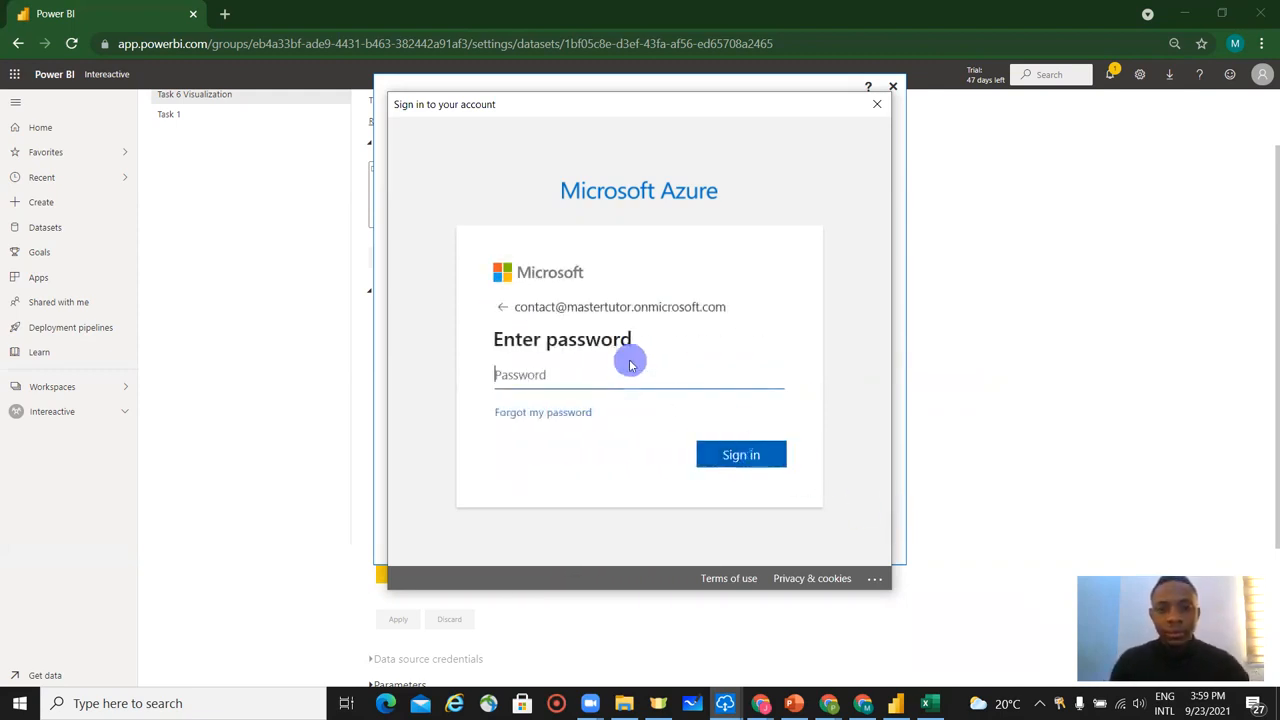
pyautogui.write('•')
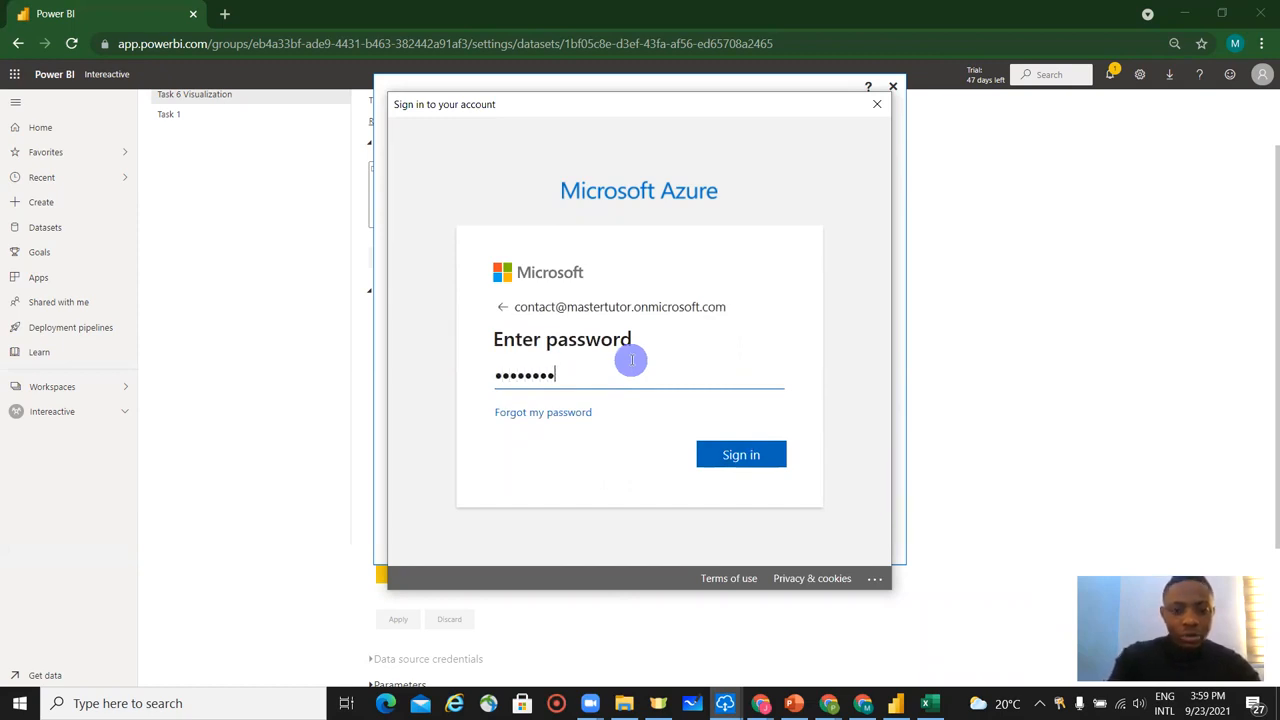
pyautogui.click(738, 453)
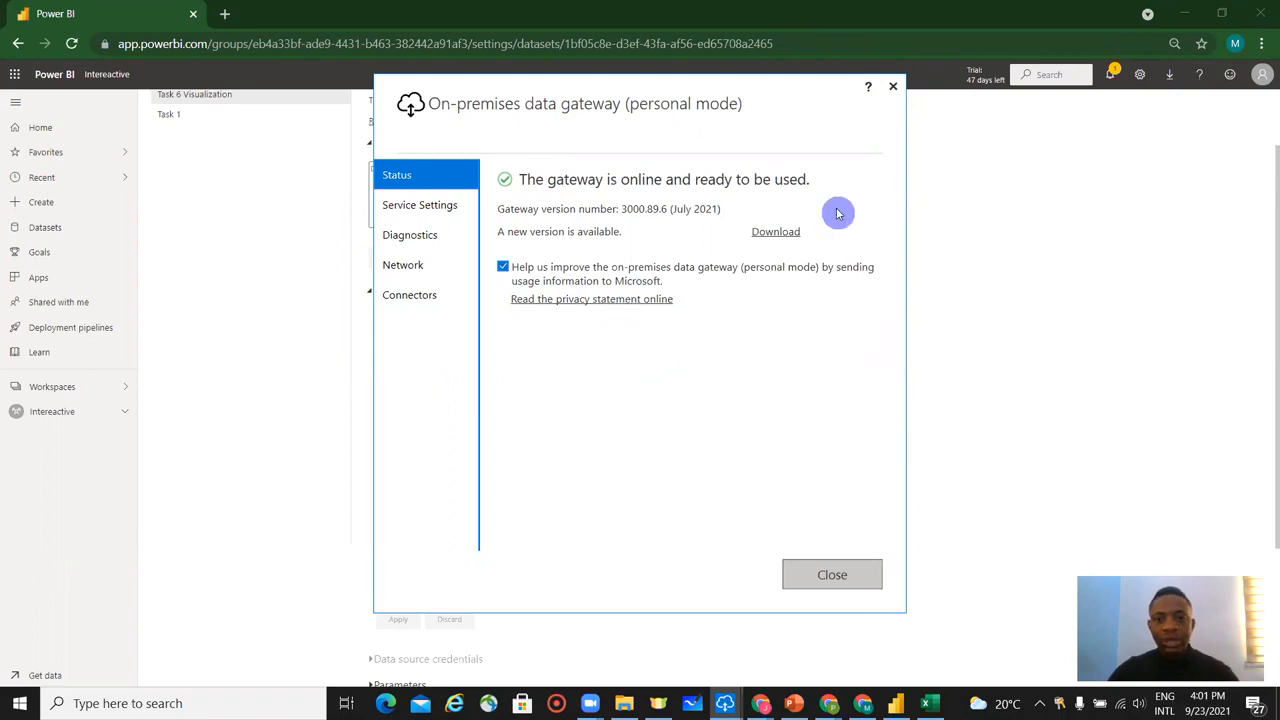
# Return to Power BI in the browser, reload the dataset settings page and expand the gateway connection section.
pyautogui.click(983, 337)
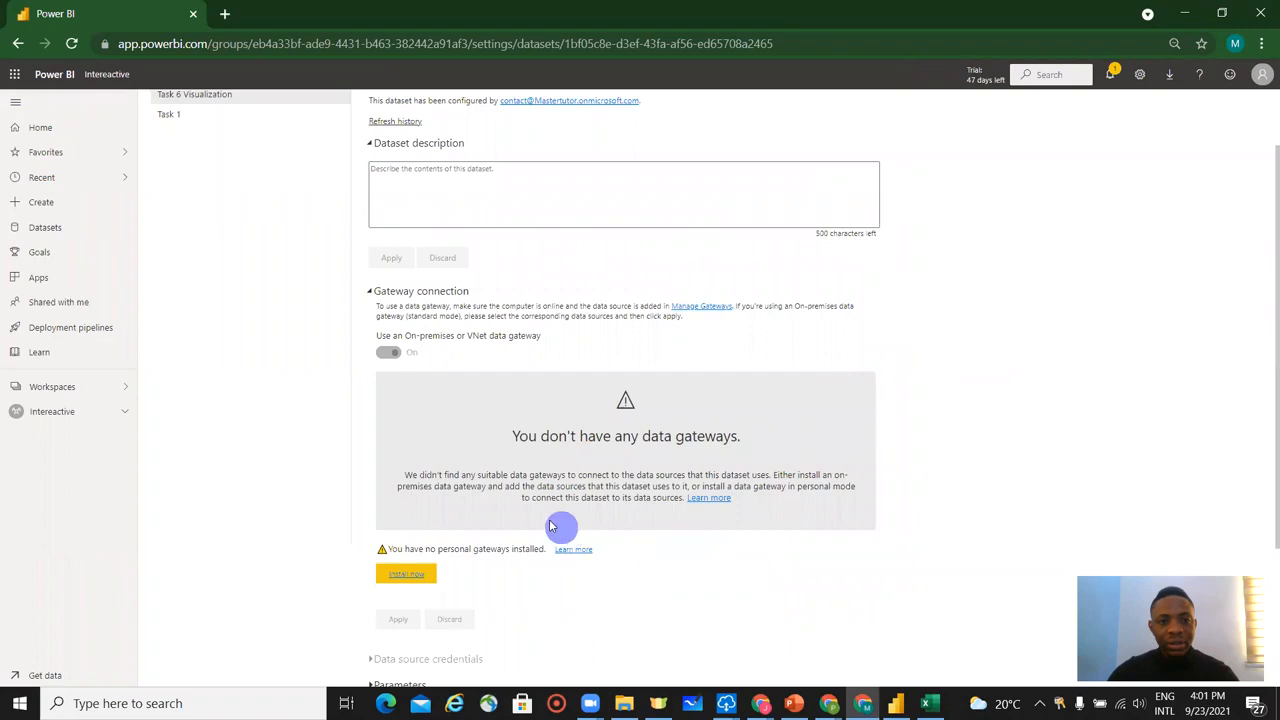
pyautogui.scroll(1, 423, 337)
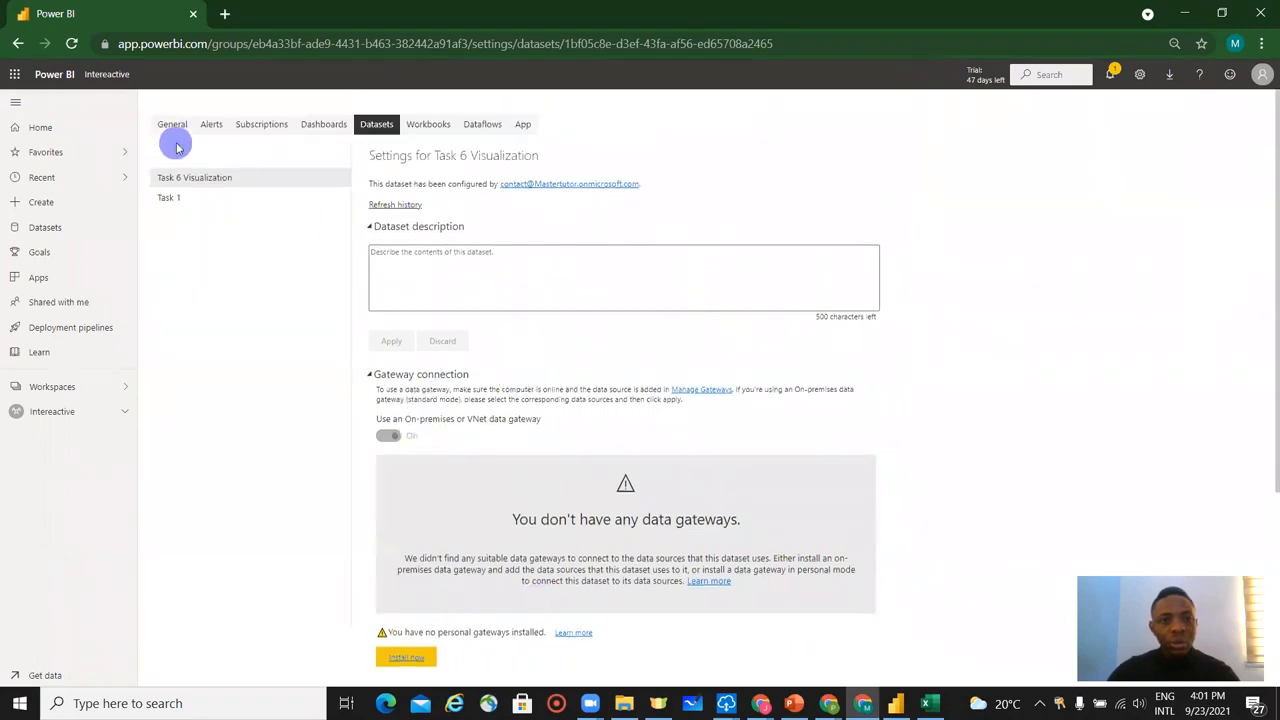
pyautogui.click(71, 43)
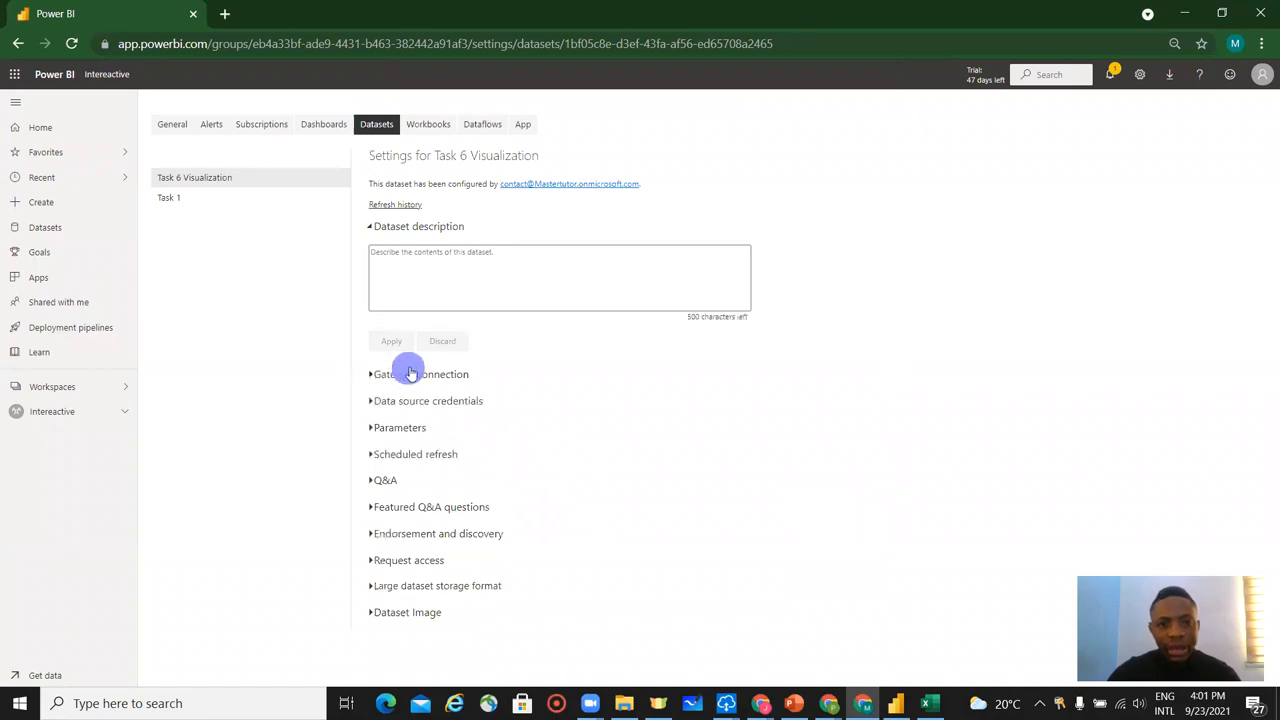
pyautogui.click(415, 376)
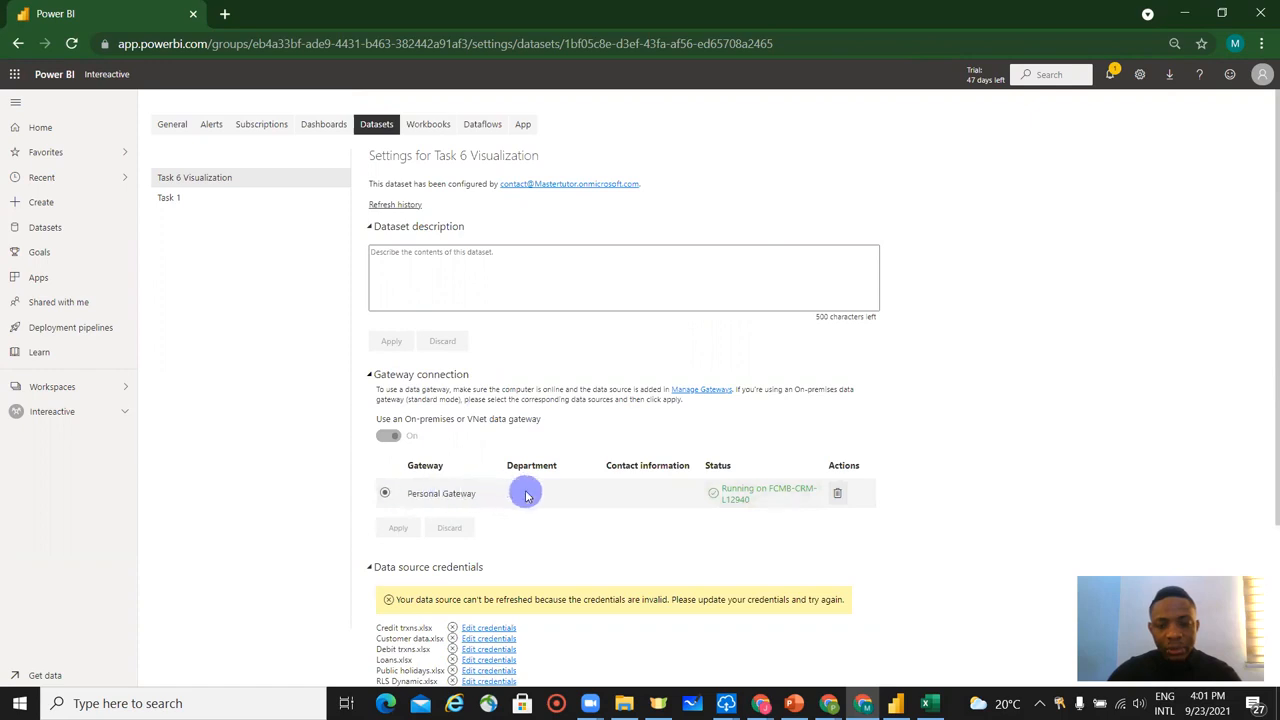
pyautogui.scroll(-3, 497, 540)
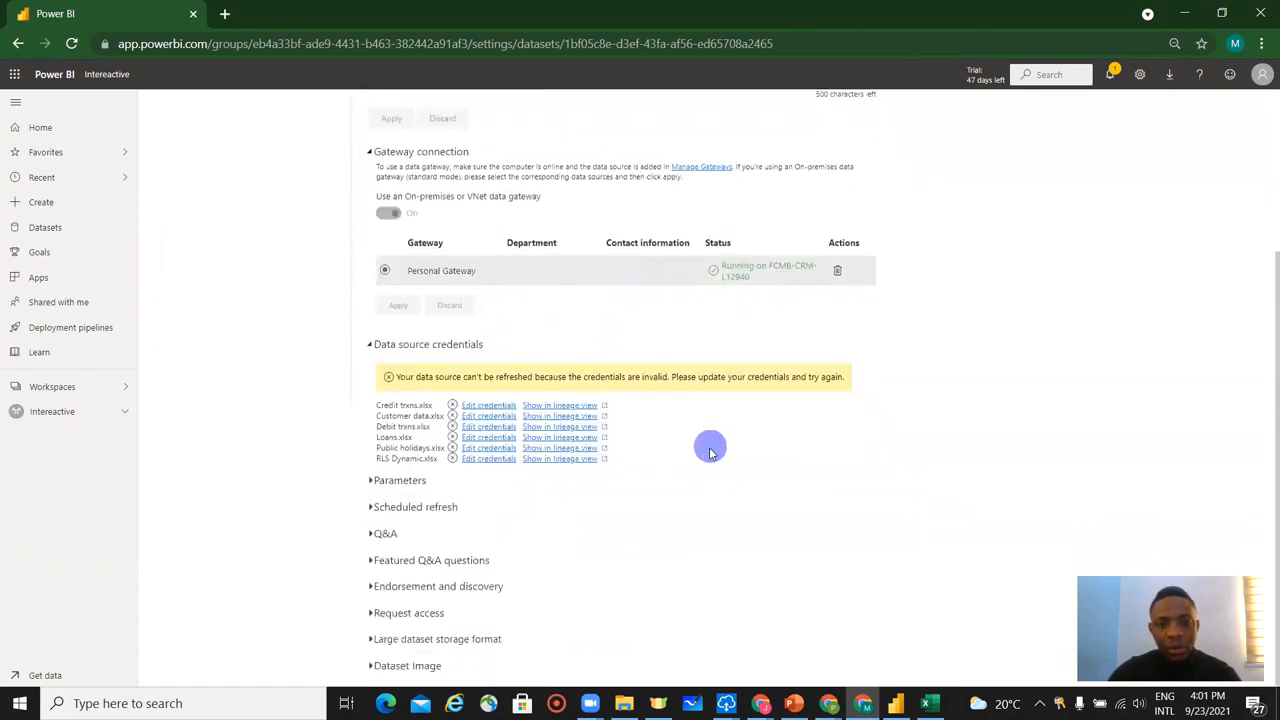
# Enlarge the browser page zoom to 110%.
pyautogui.click(1261, 44)
pyautogui.click(1211, 198)
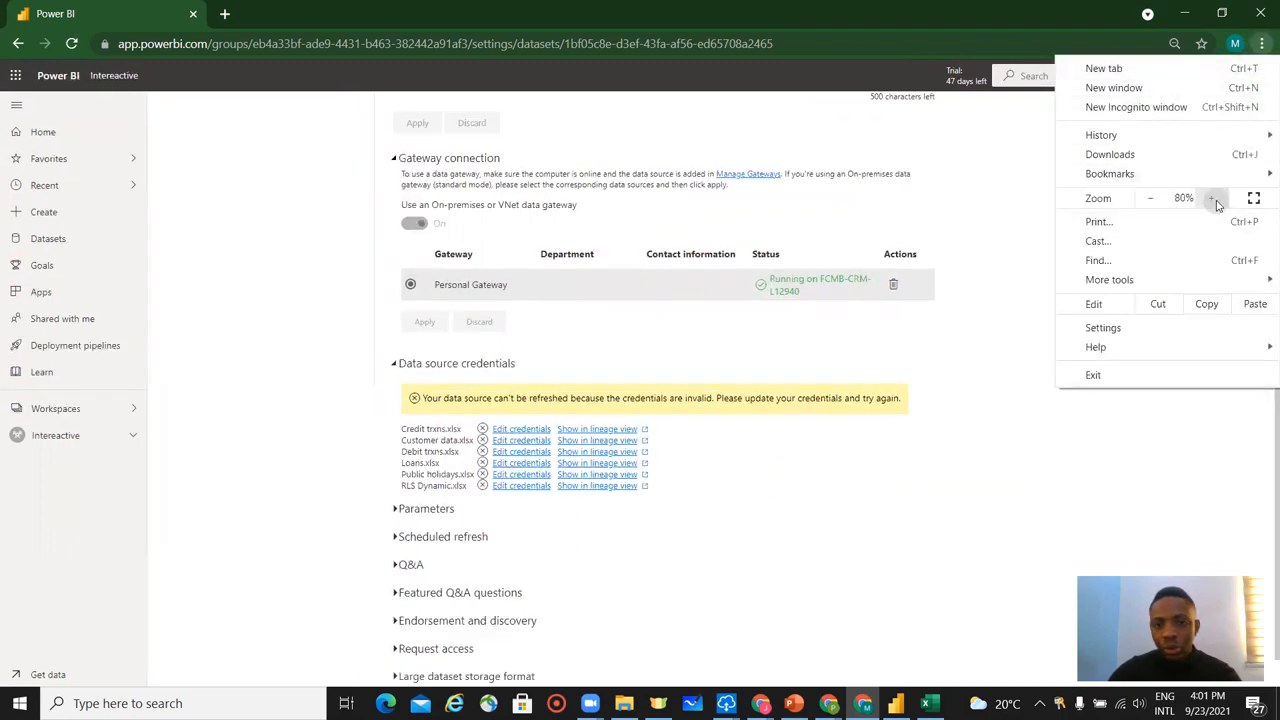
pyautogui.click(1211, 198)
pyautogui.click(1214, 199)
pyautogui.click(1214, 199)
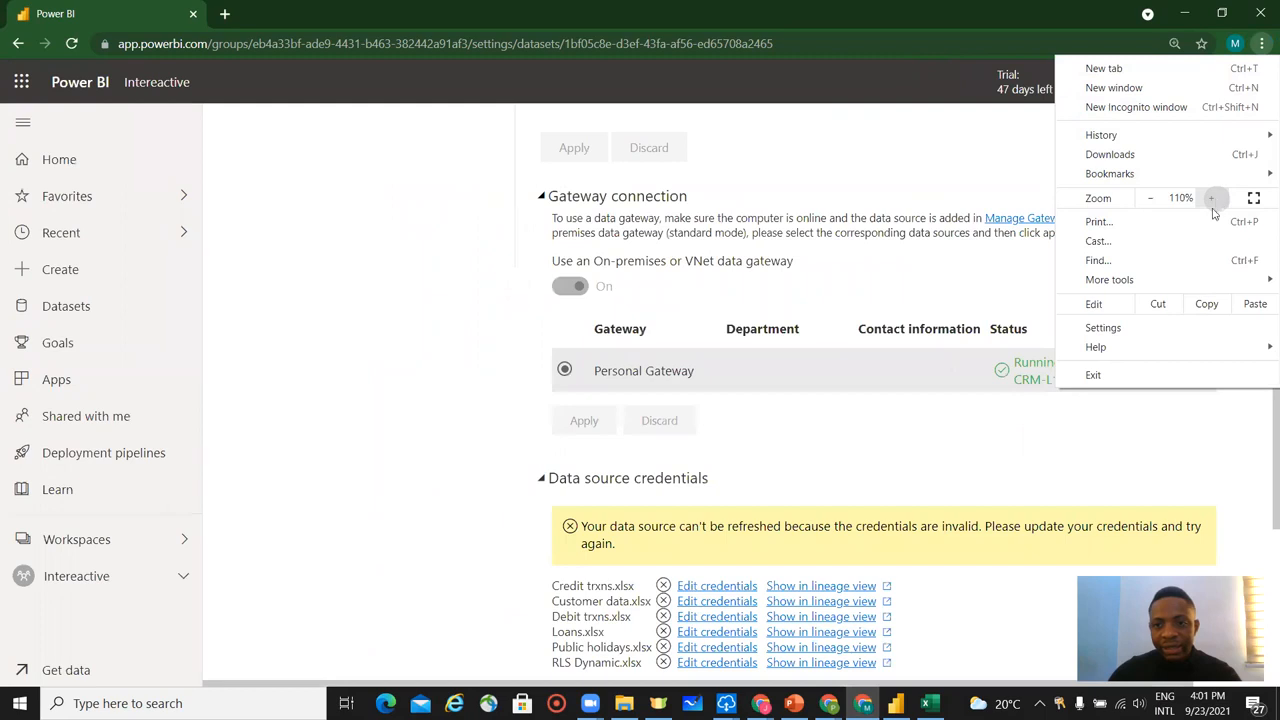
# Sign in to the Credit trxns.xlsx data source with WindowsWithoutImpersonation authentication and privacy level None.
pyautogui.scroll(-3, 1007, 472)
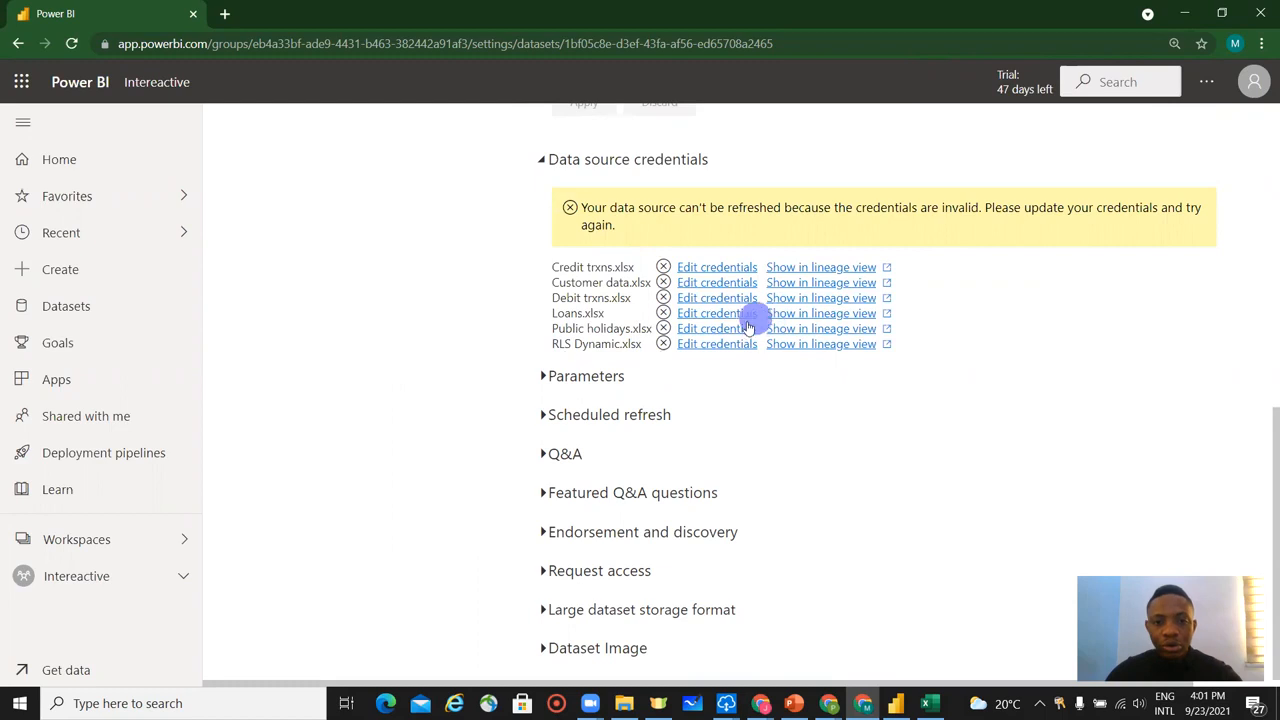
pyautogui.click(718, 268)
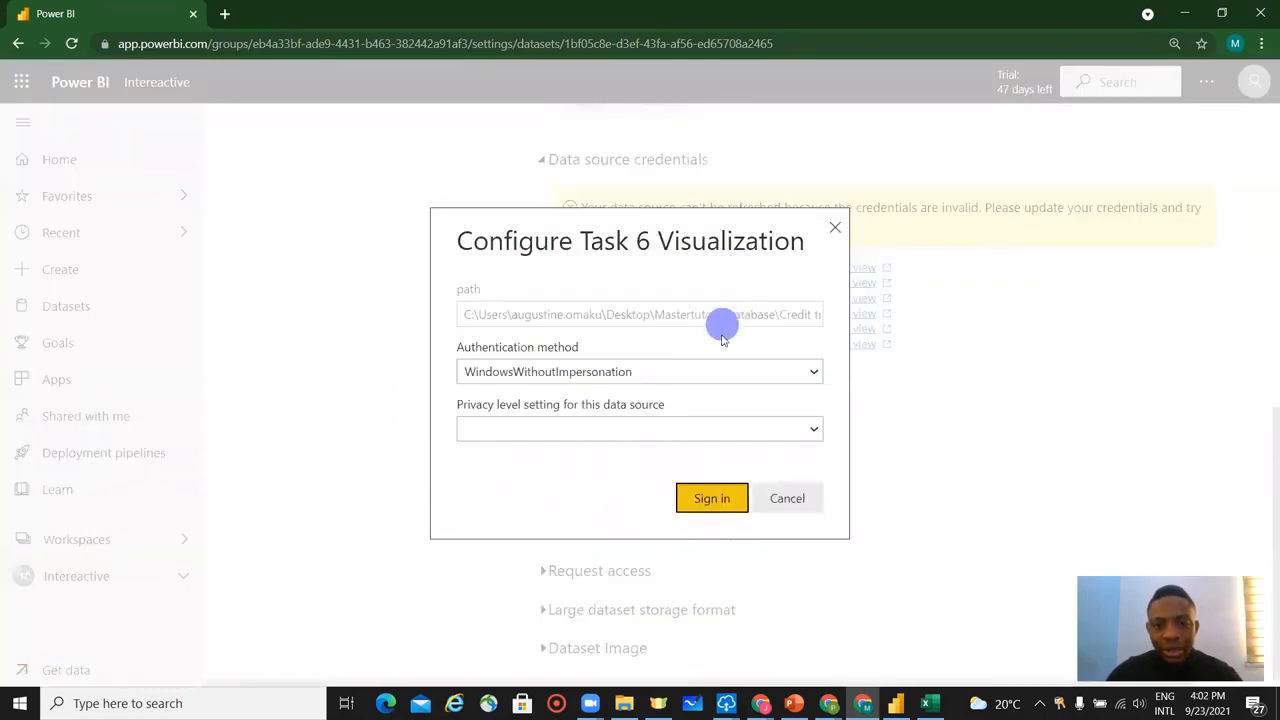
pyautogui.click(637, 374)
pyautogui.click(645, 378)
pyautogui.click(629, 427)
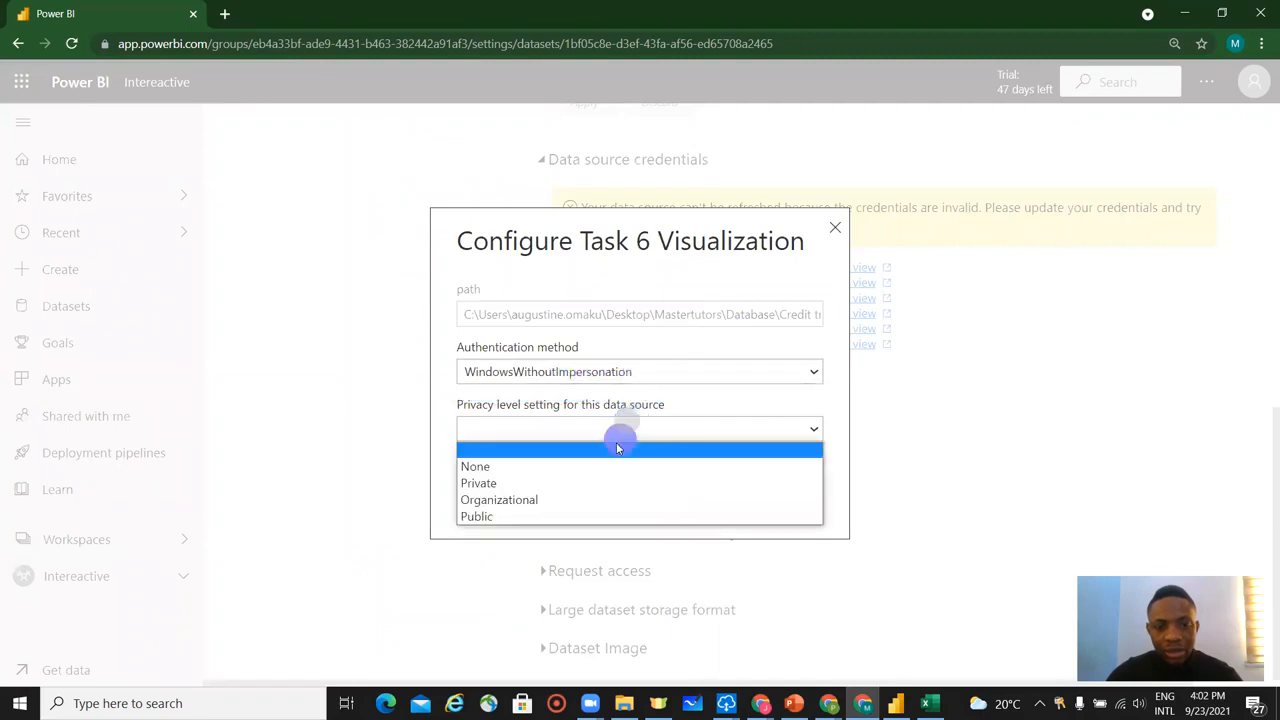
pyautogui.click(590, 468)
pyautogui.click(700, 498)
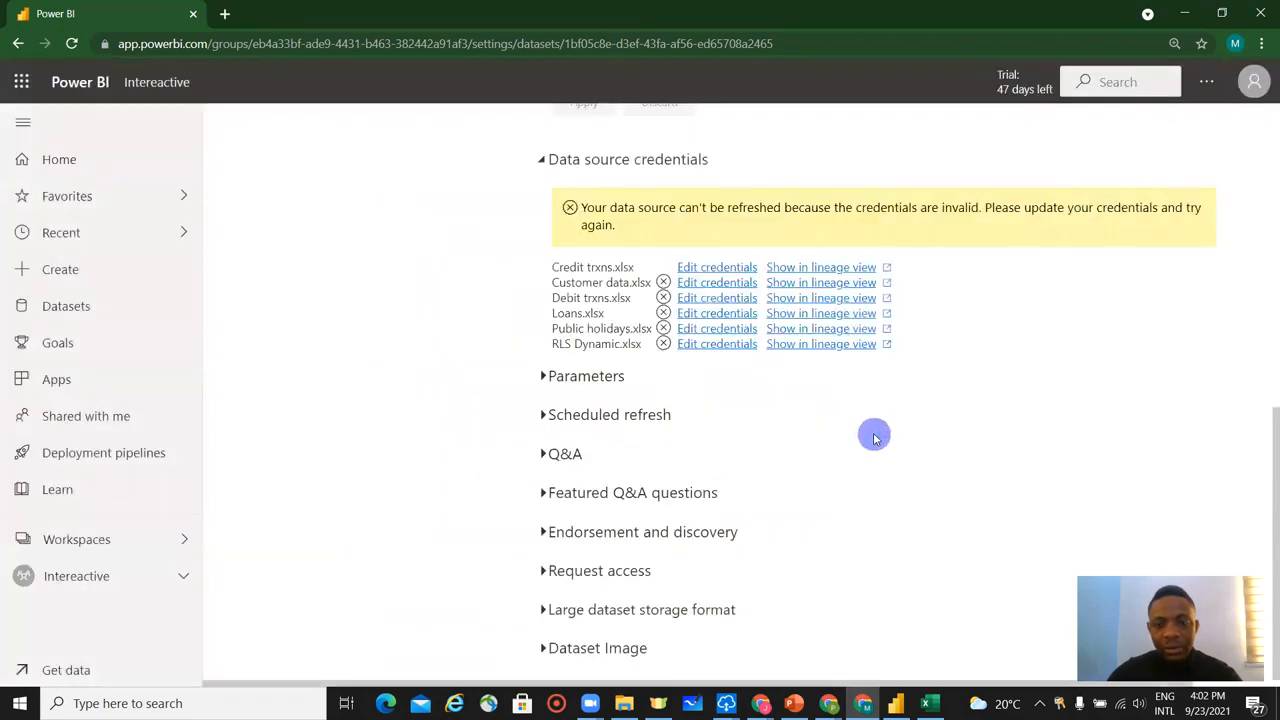
# Configure the Customer data.xlsx credentials with privacy level None and sign in to that data source.
pyautogui.click(716, 283)
pyautogui.click(590, 430)
pyautogui.click(557, 468)
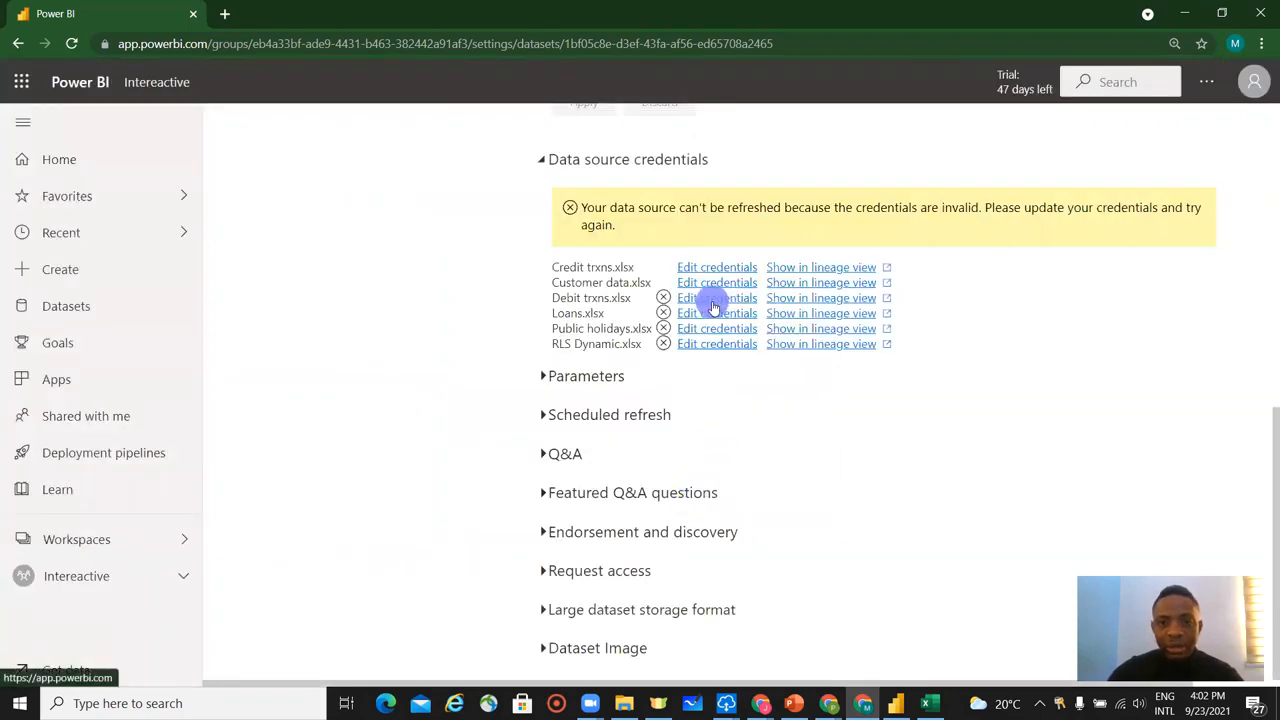
# Set the privacy level of the Debit trxns.xlsx data source to None and sign in with its credentials.
pyautogui.click(714, 298)
pyautogui.click(646, 430)
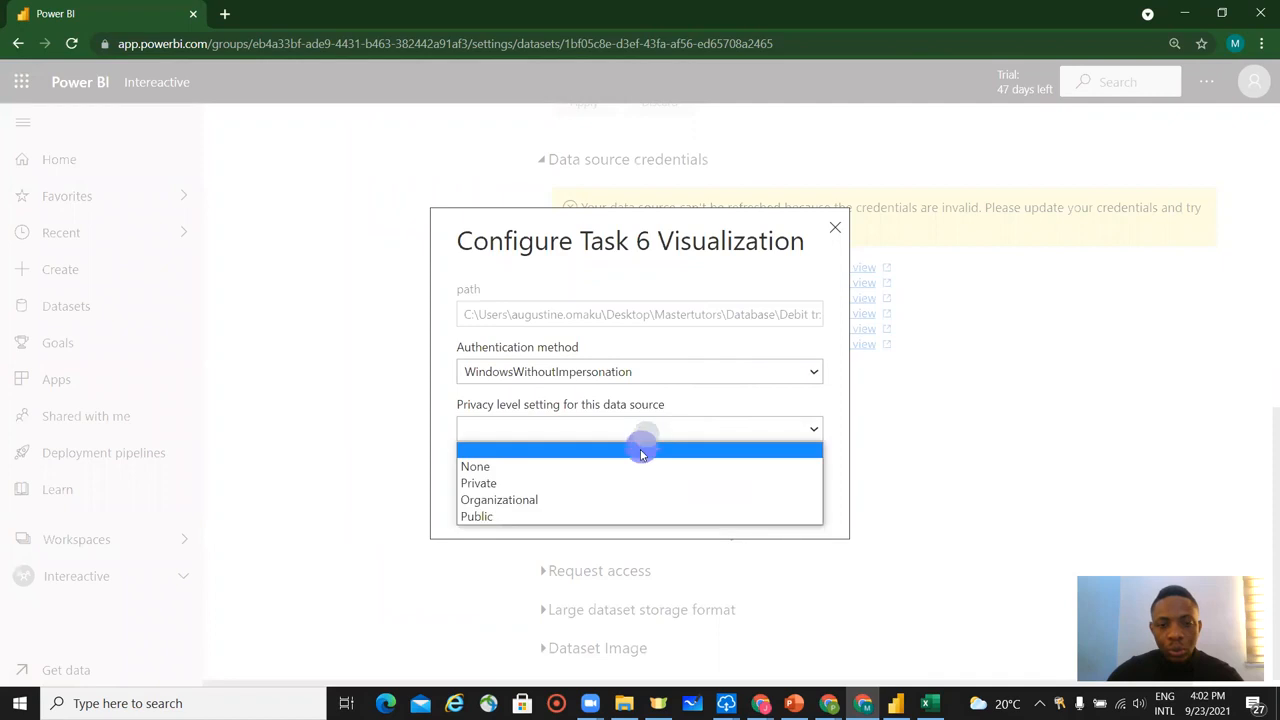
pyautogui.click(618, 468)
pyautogui.click(712, 498)
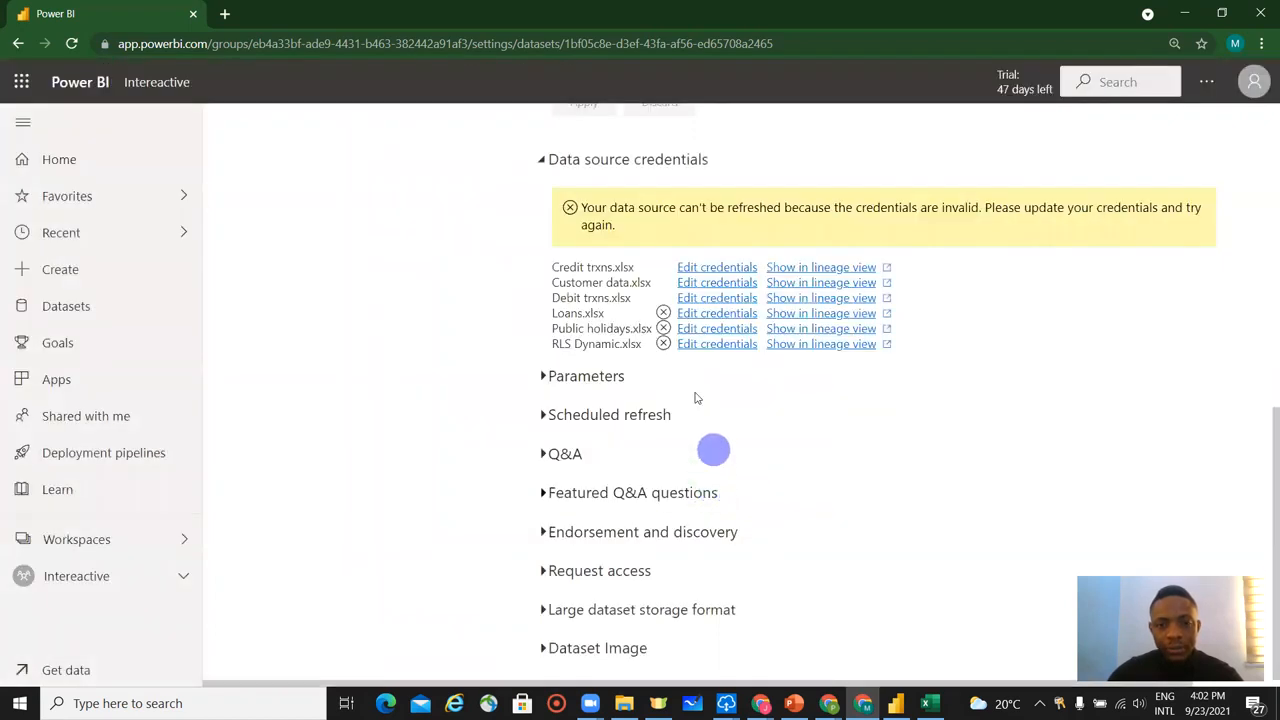
# Edit the Loans.xlsx credentials, setting the privacy level to None, and sign in.
pyautogui.click(709, 313)
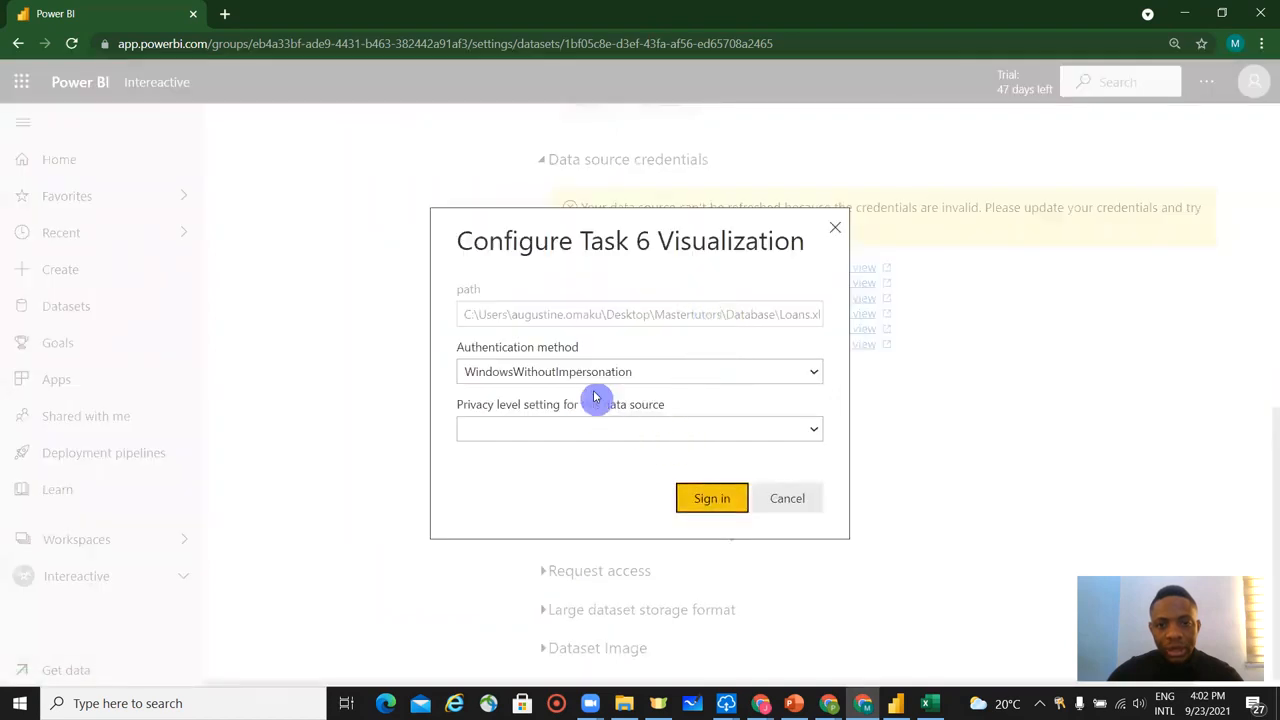
pyautogui.click(600, 425)
pyautogui.click(583, 461)
pyautogui.click(700, 500)
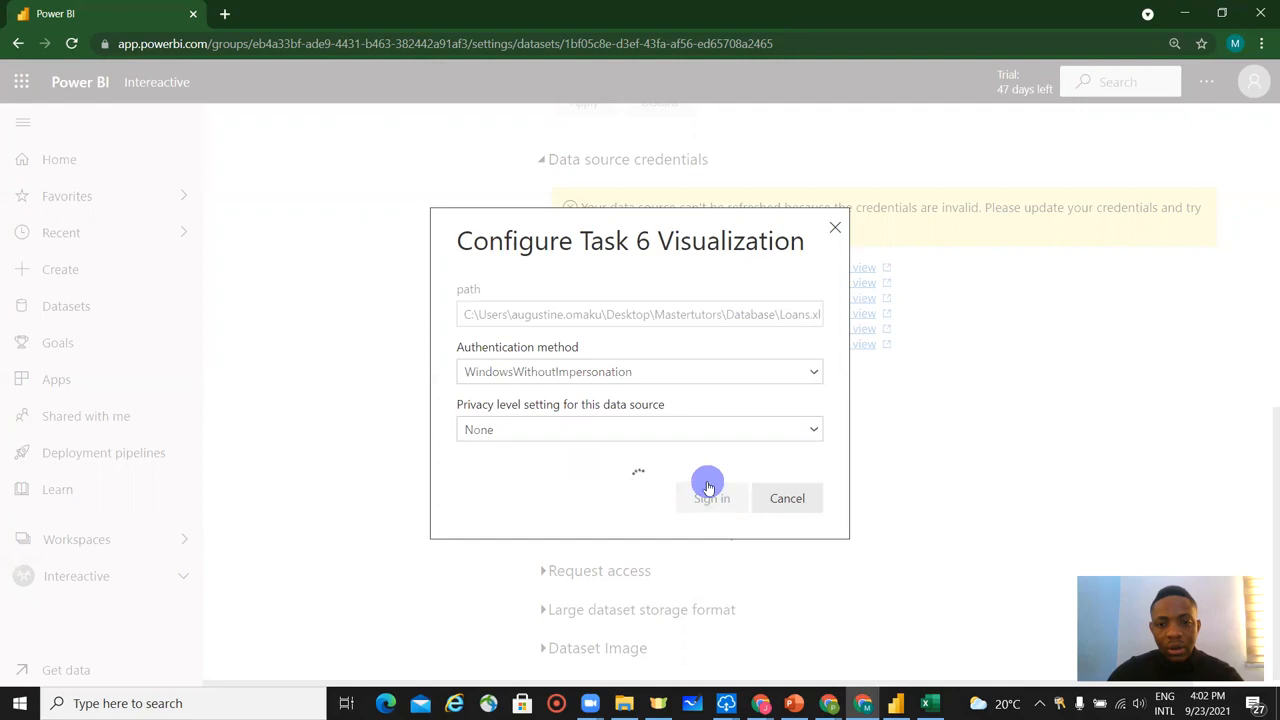
# Edit the Public holidays.xlsx credentials, setting the privacy level to None, and sign in.
pyautogui.click(707, 330)
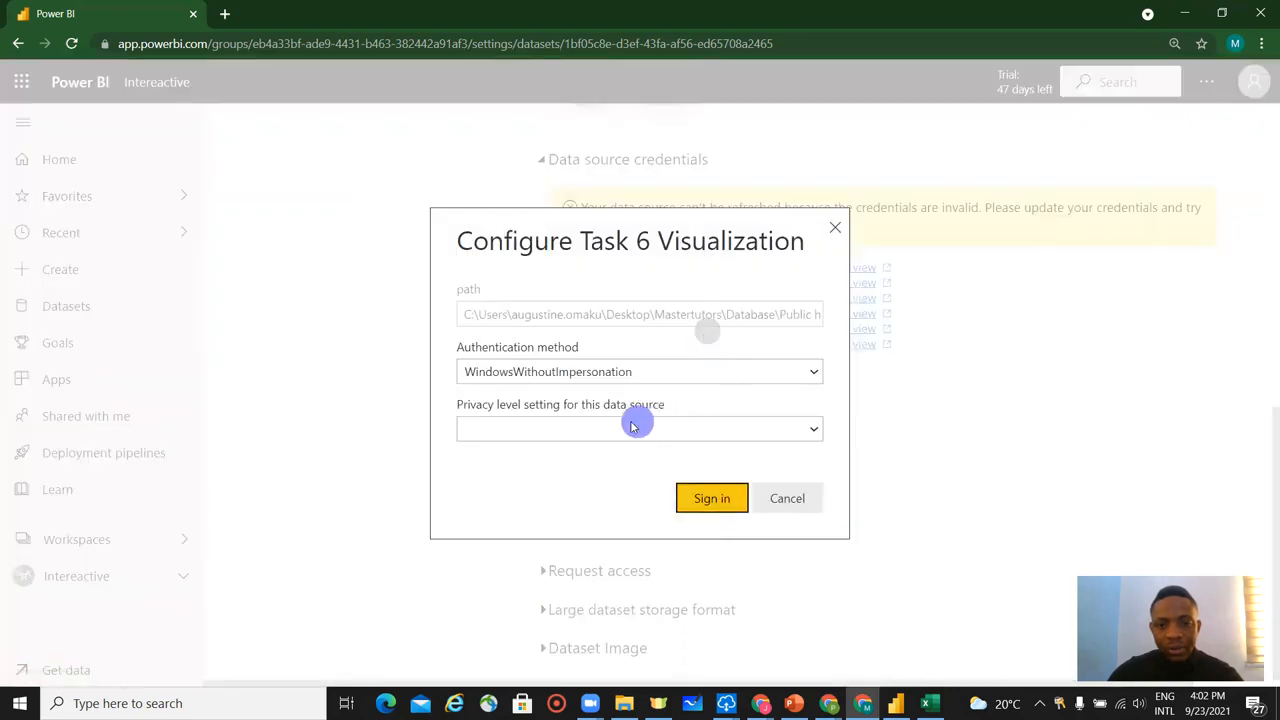
pyautogui.click(591, 425)
pyautogui.click(577, 463)
pyautogui.click(700, 497)
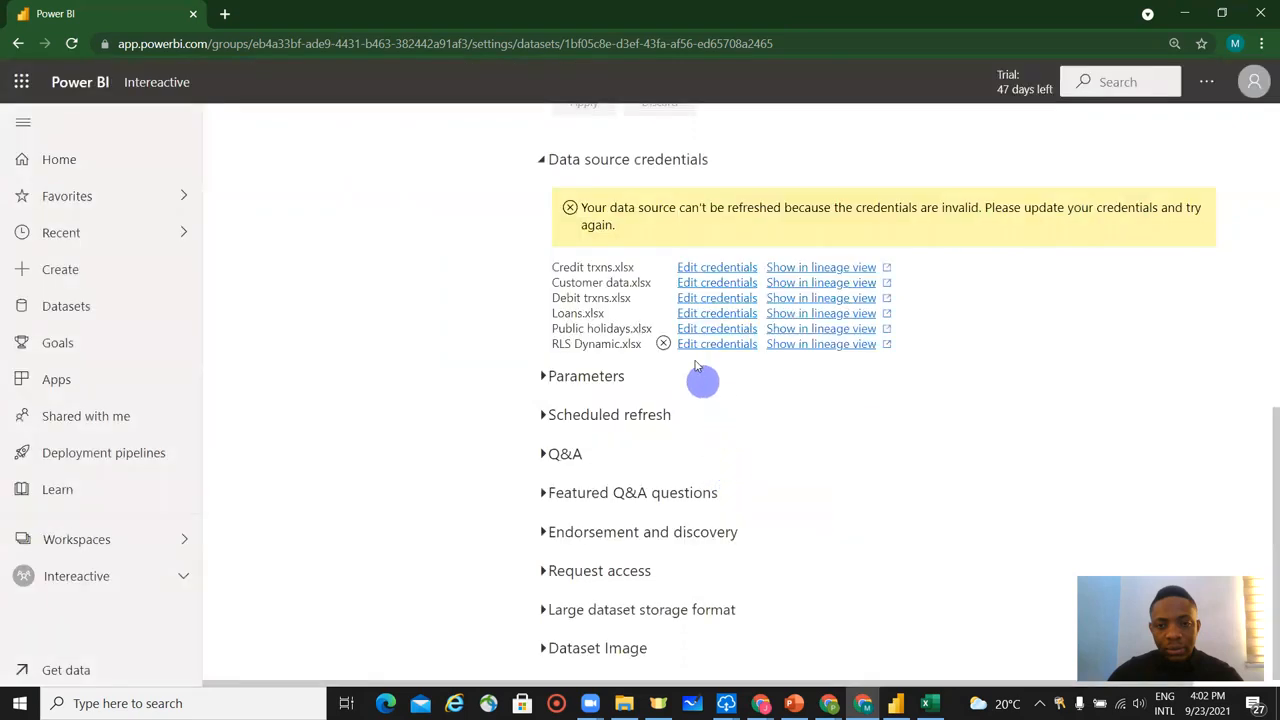
# Configure the RLS Dynamic.xlsx data source with privacy level None and sign in.
pyautogui.click(705, 344)
pyautogui.click(643, 432)
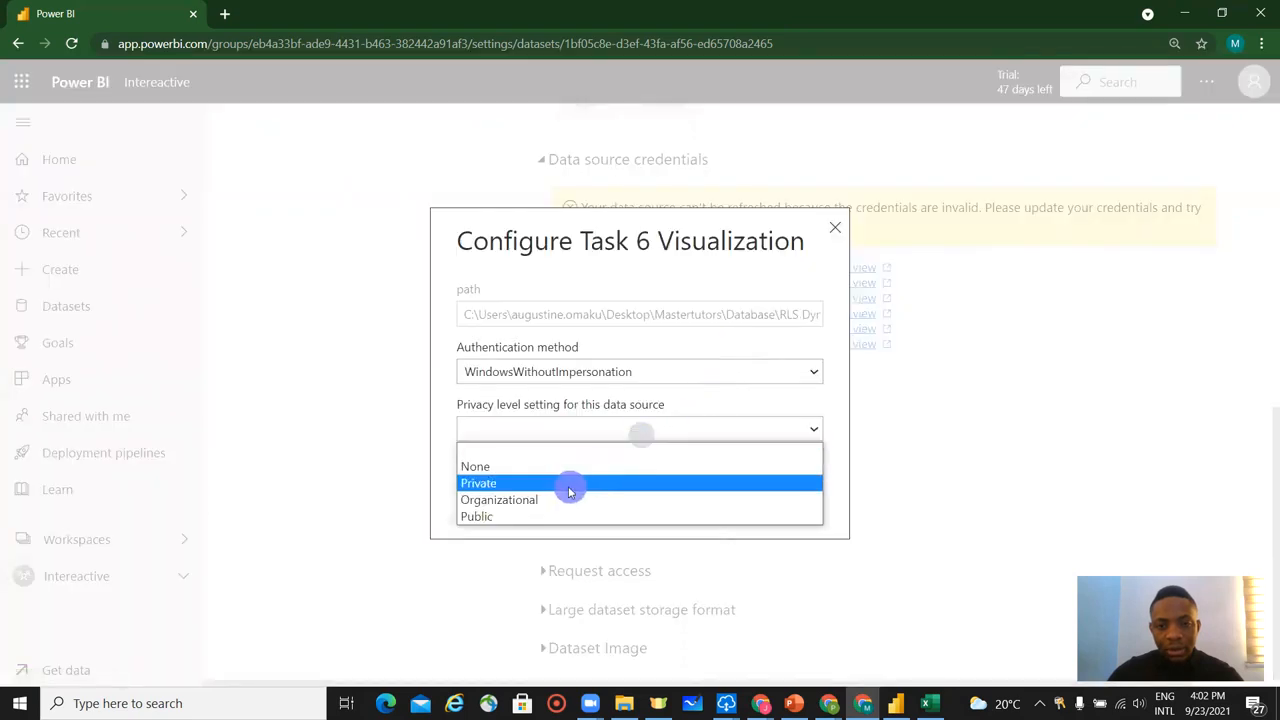
pyautogui.click(564, 468)
pyautogui.click(710, 498)
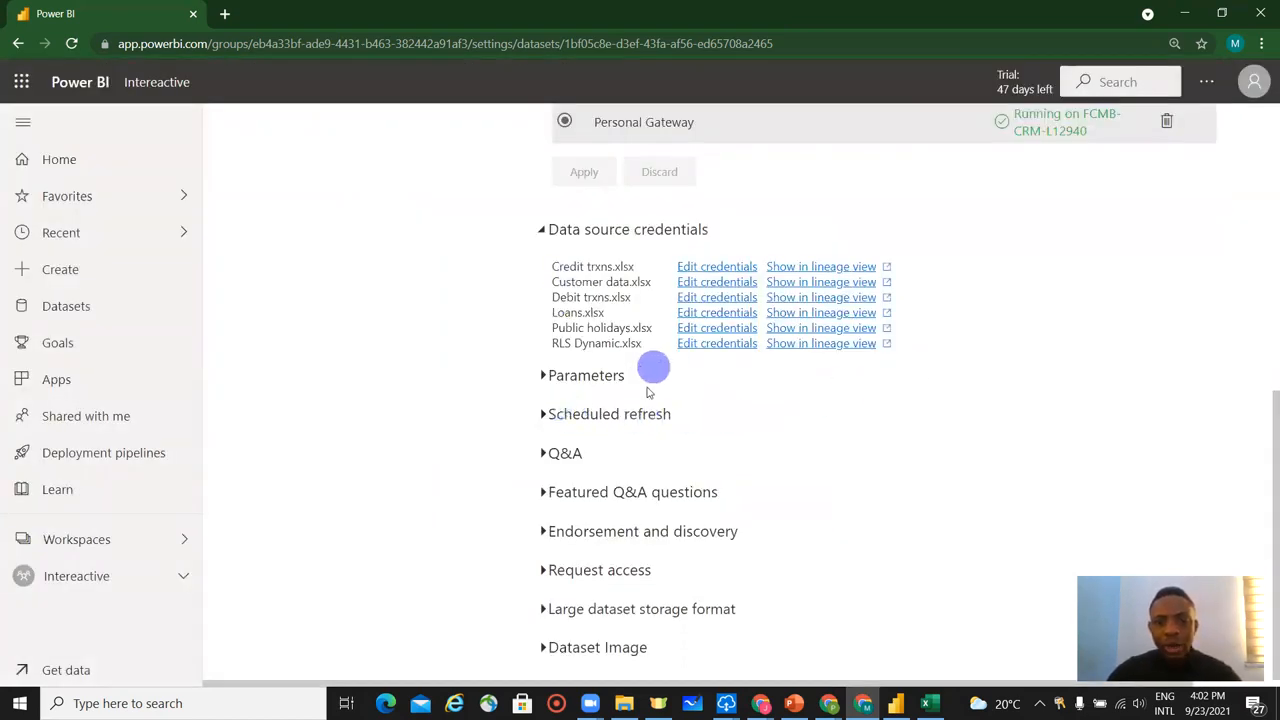
# Turn on scheduled refresh for the dataset with the refresh frequency set to Daily.
pyautogui.click(590, 414)
pyautogui.scroll(-2, 670, 446)
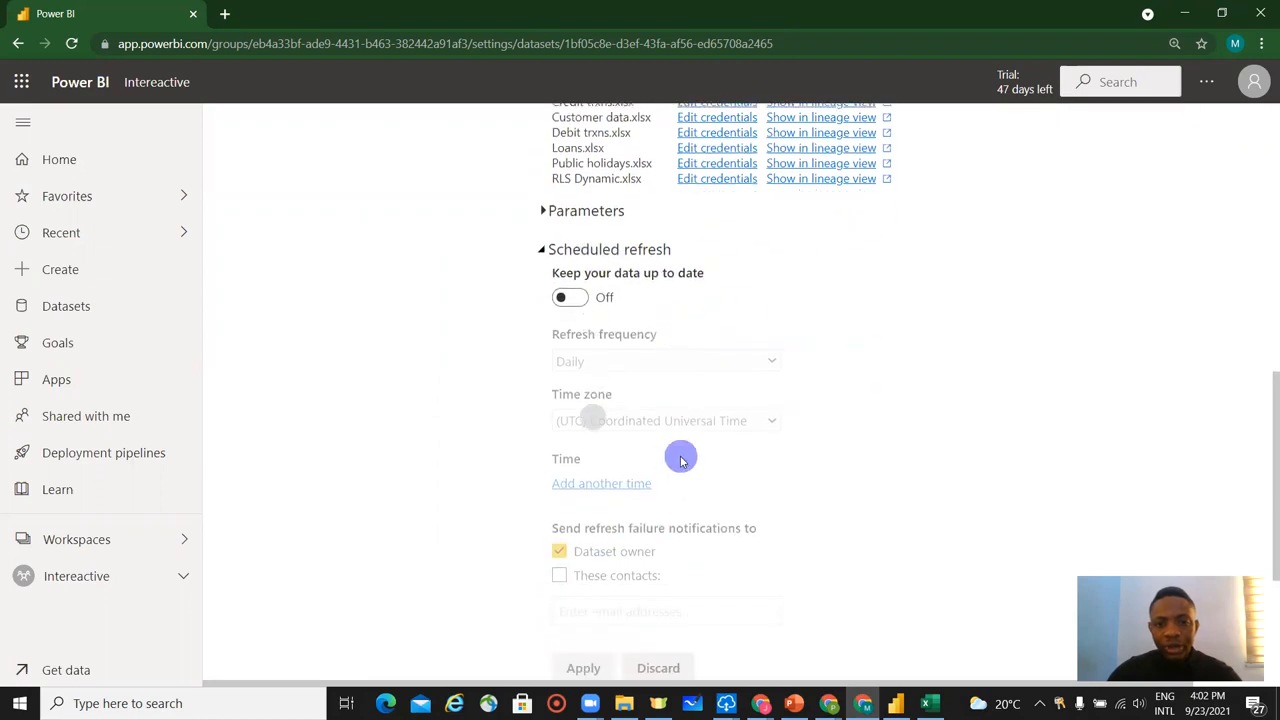
pyautogui.click(566, 297)
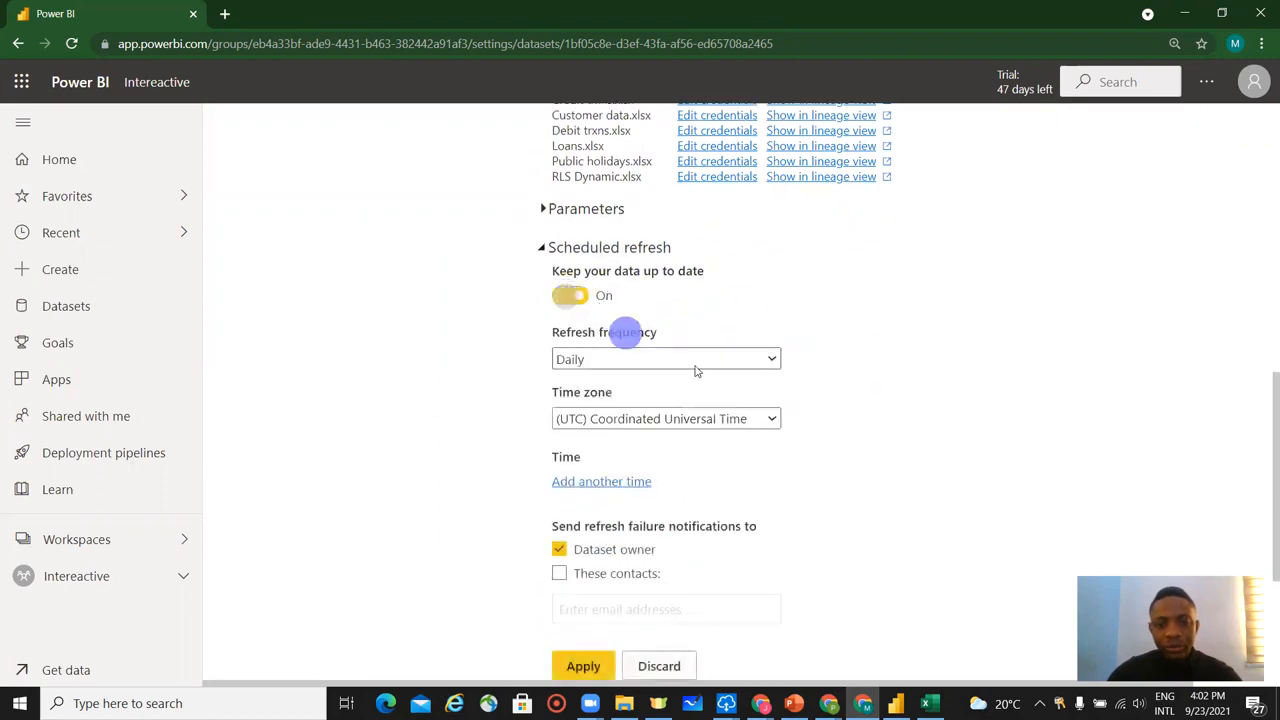
pyautogui.click(626, 360)
pyautogui.click(640, 358)
pyautogui.click(645, 358)
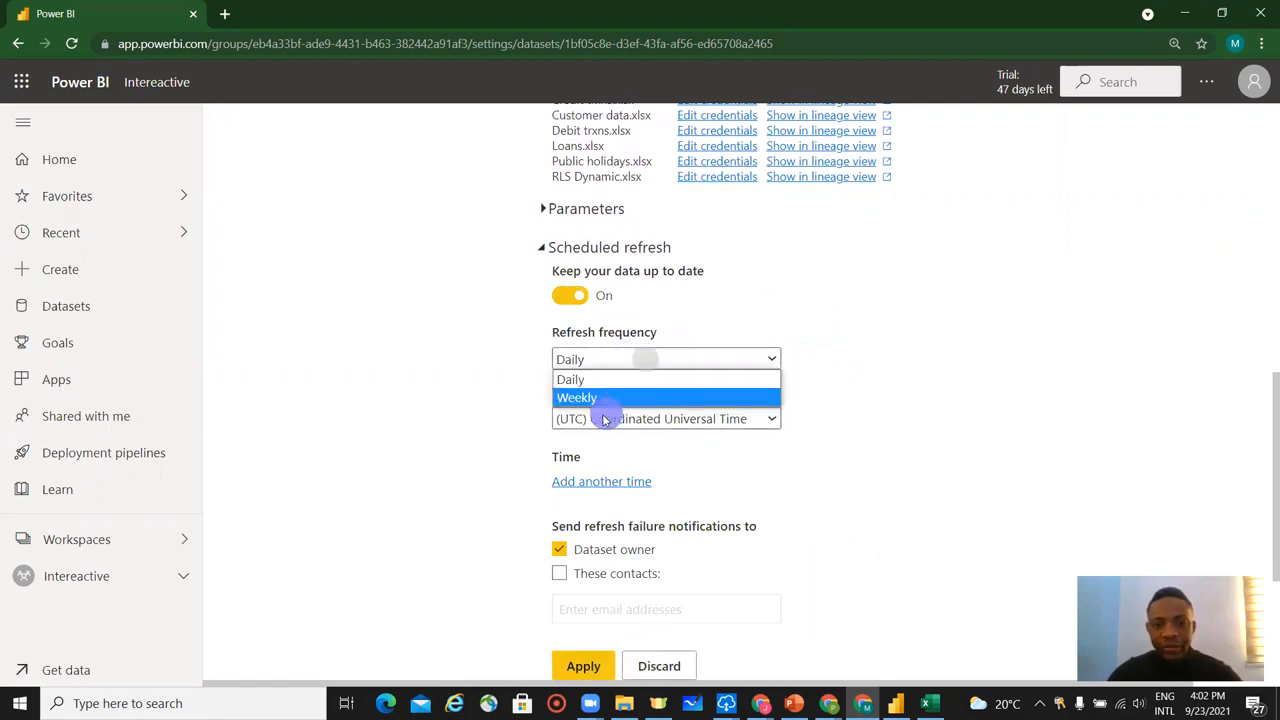
pyautogui.click(615, 358)
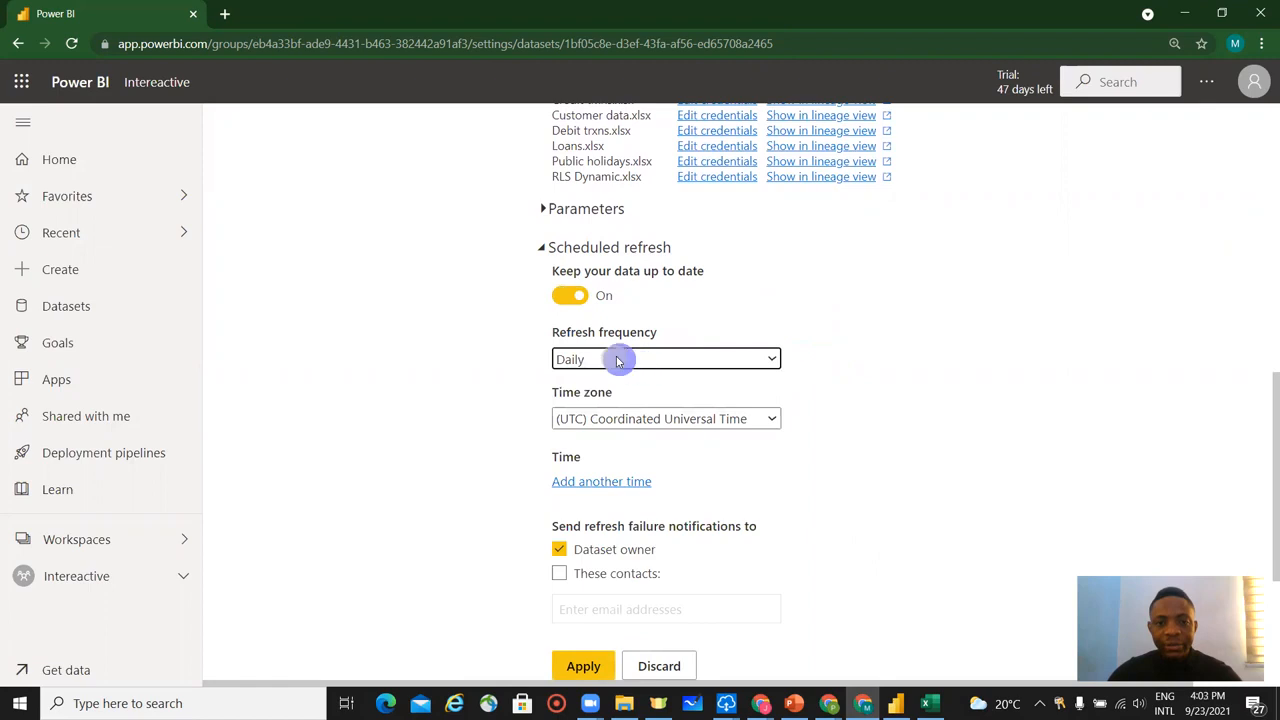
# Look through the available time zones and choose (UTC) Coordinated Universal Time for the scheduled refresh.
pyautogui.click(711, 424)
pyautogui.scroll(-5, 720, 350)
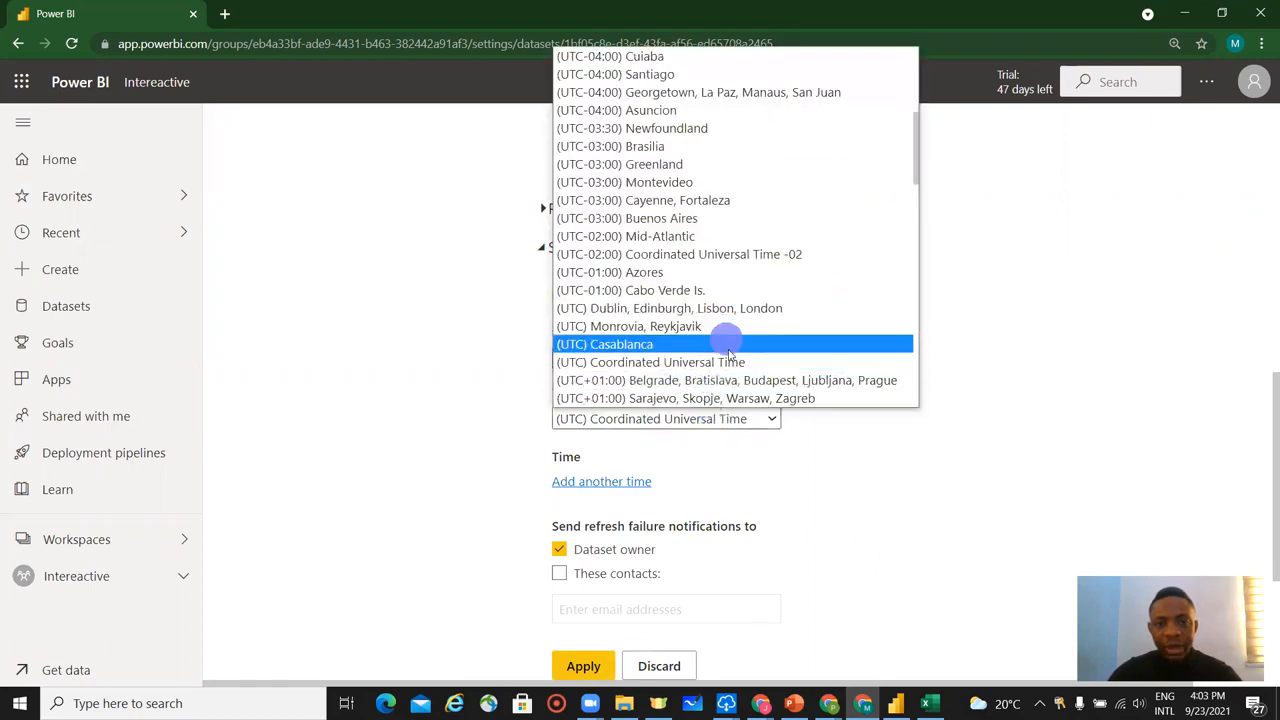
pyautogui.scroll(-3, 733, 374)
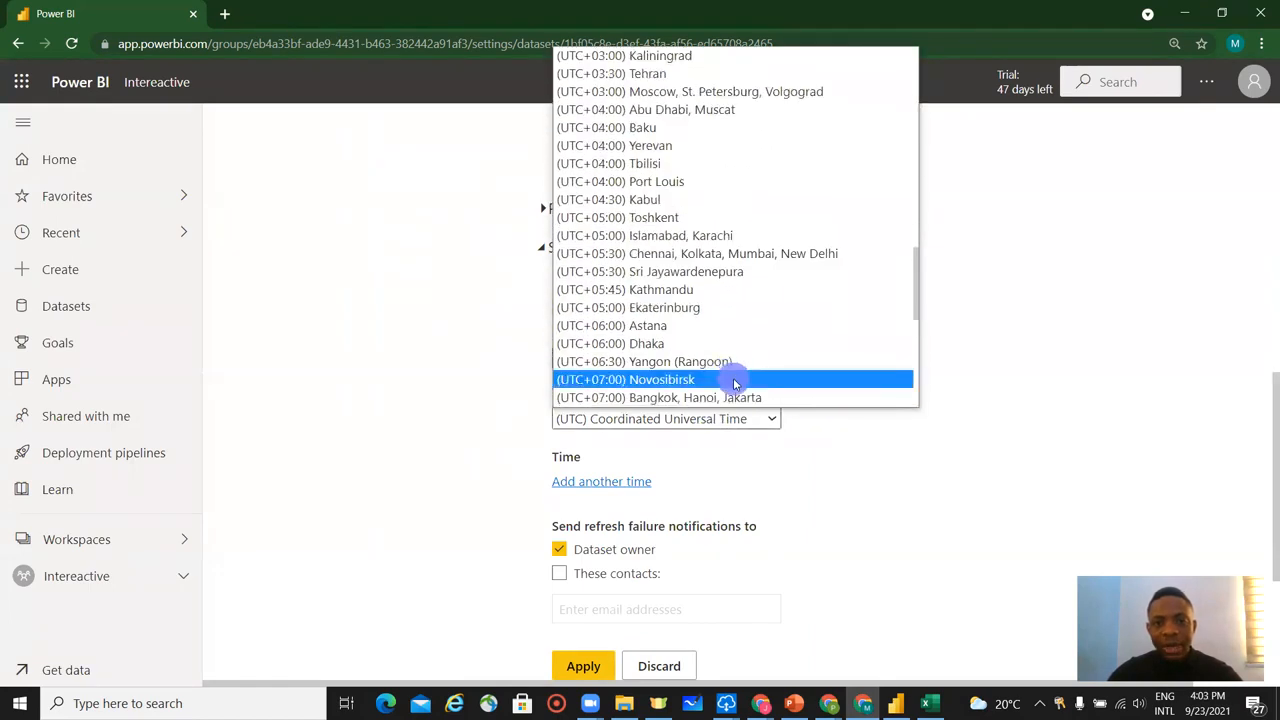
pyautogui.scroll(-6, 736, 383)
pyautogui.scroll(15, 738, 384)
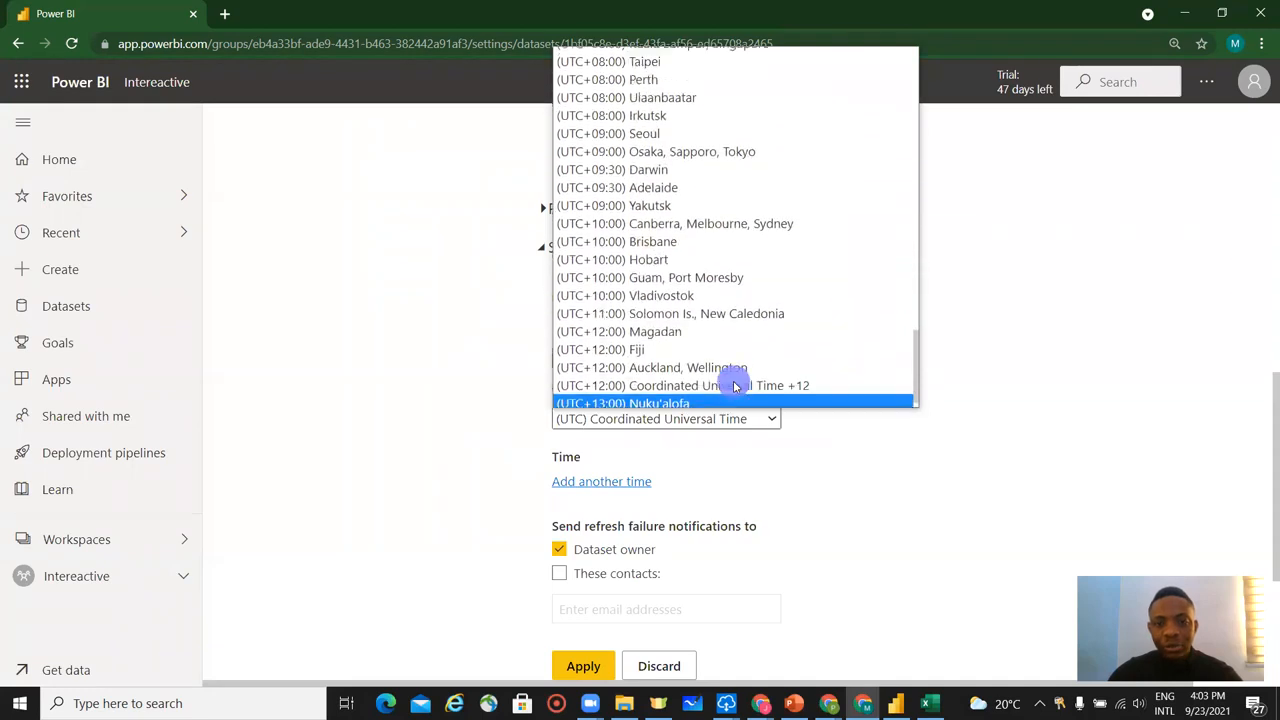
pyautogui.scroll(2, 737, 383)
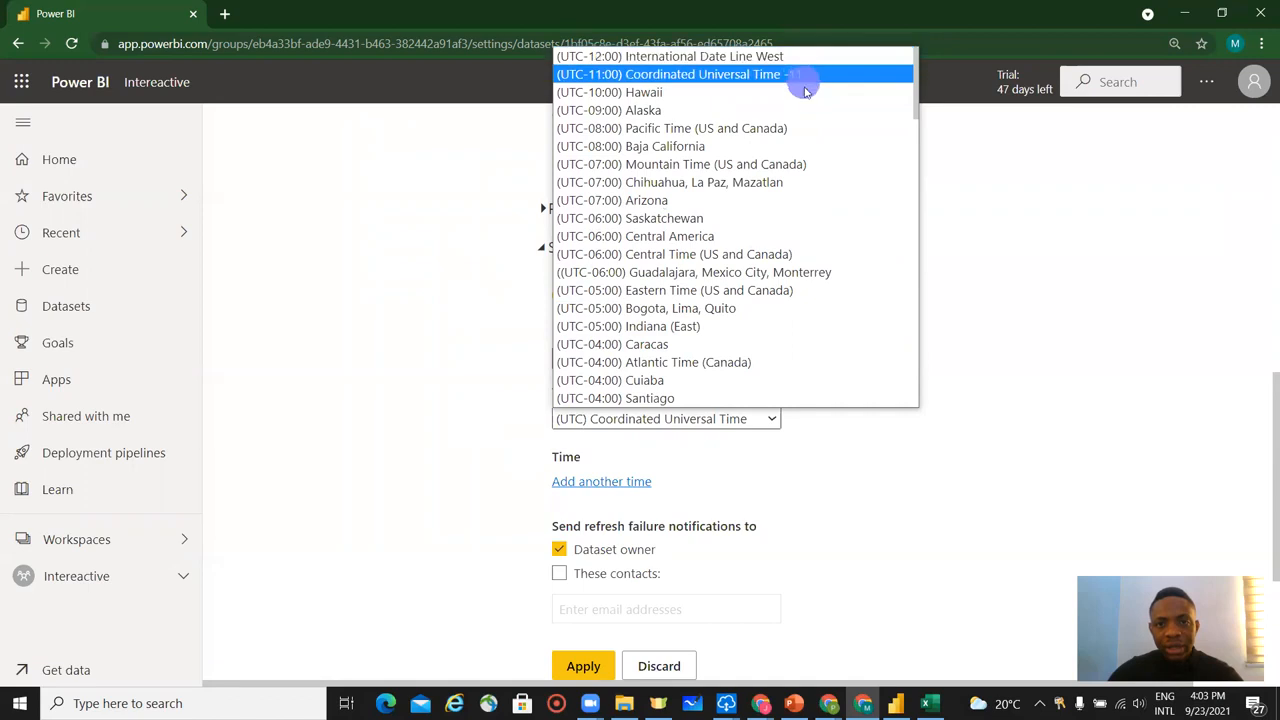
pyautogui.scroll(-3, 805, 170)
pyautogui.scroll(-1, 805, 172)
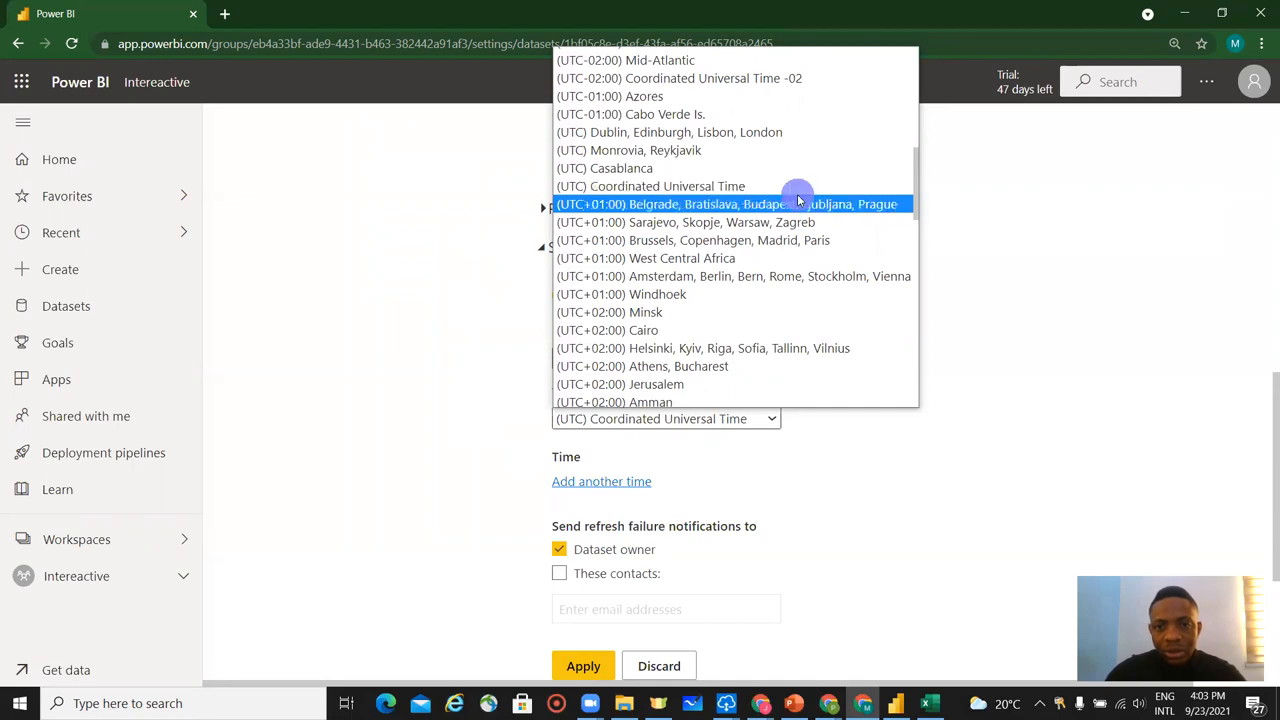
pyautogui.click(800, 192)
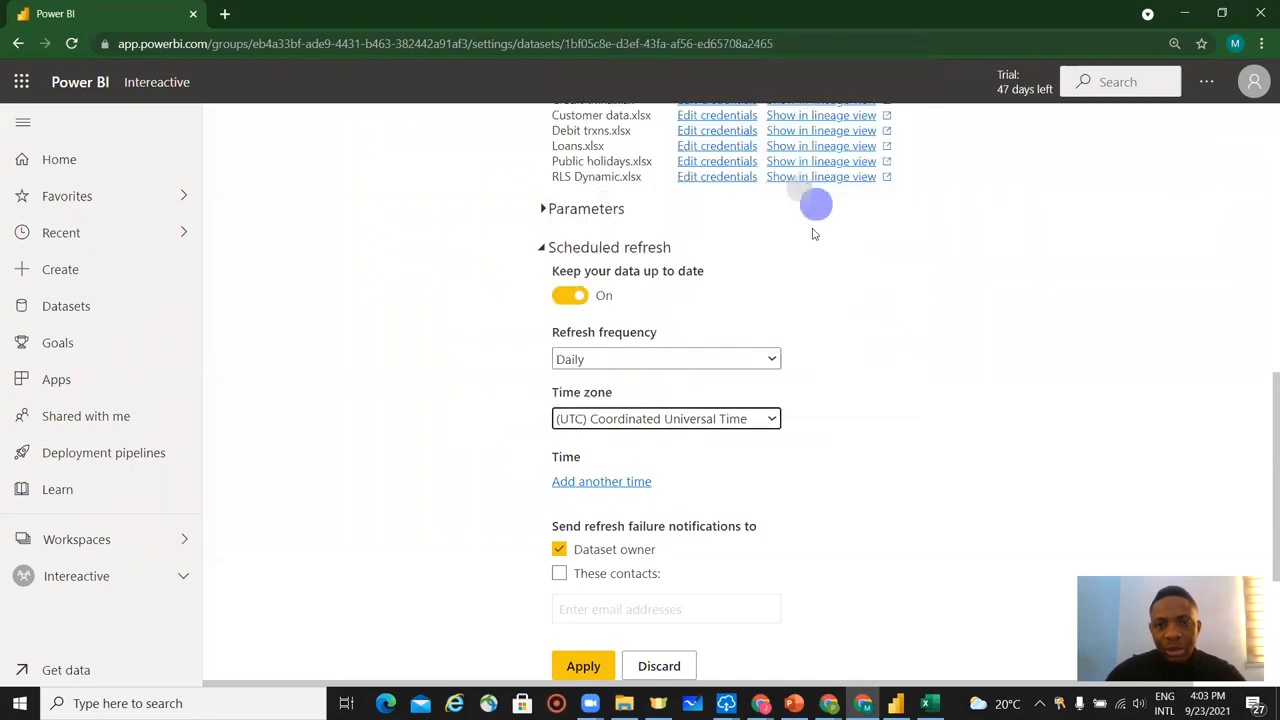
# Apply the daily scheduled refresh settings, with failure notifications going to the dataset owner.
pyautogui.scroll(-2, 808, 437)
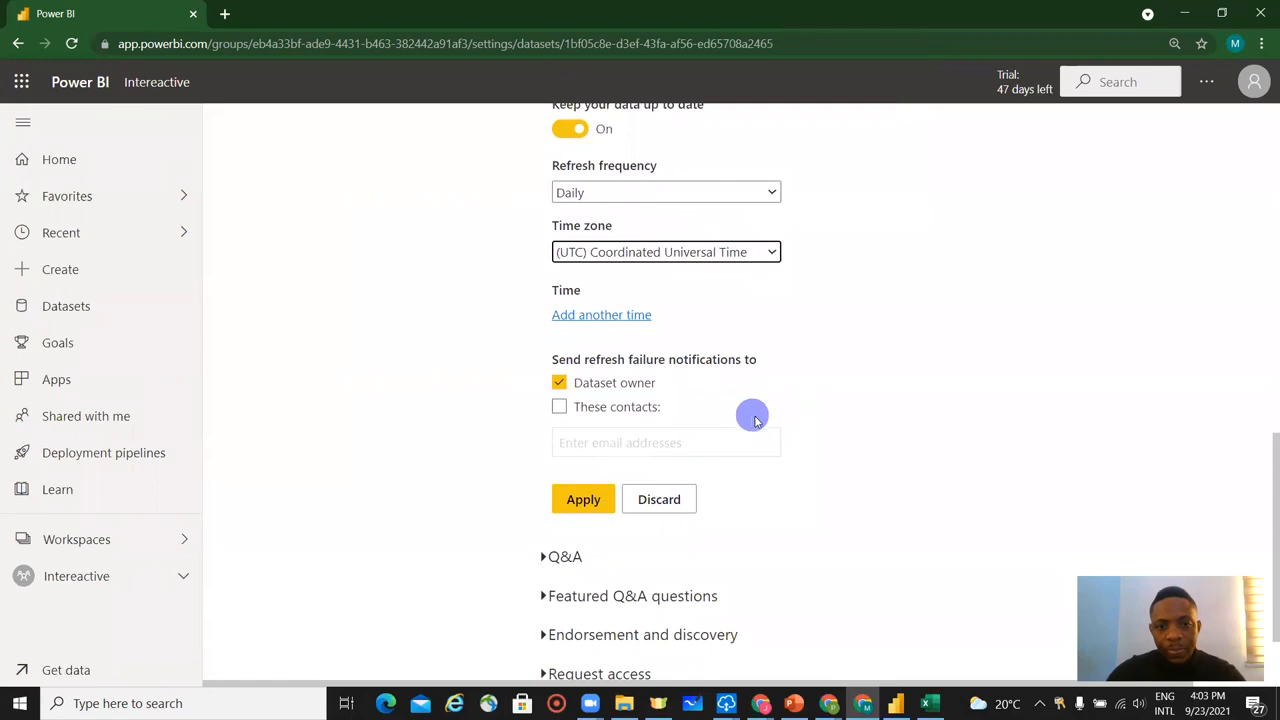
pyautogui.scroll(1, 757, 420)
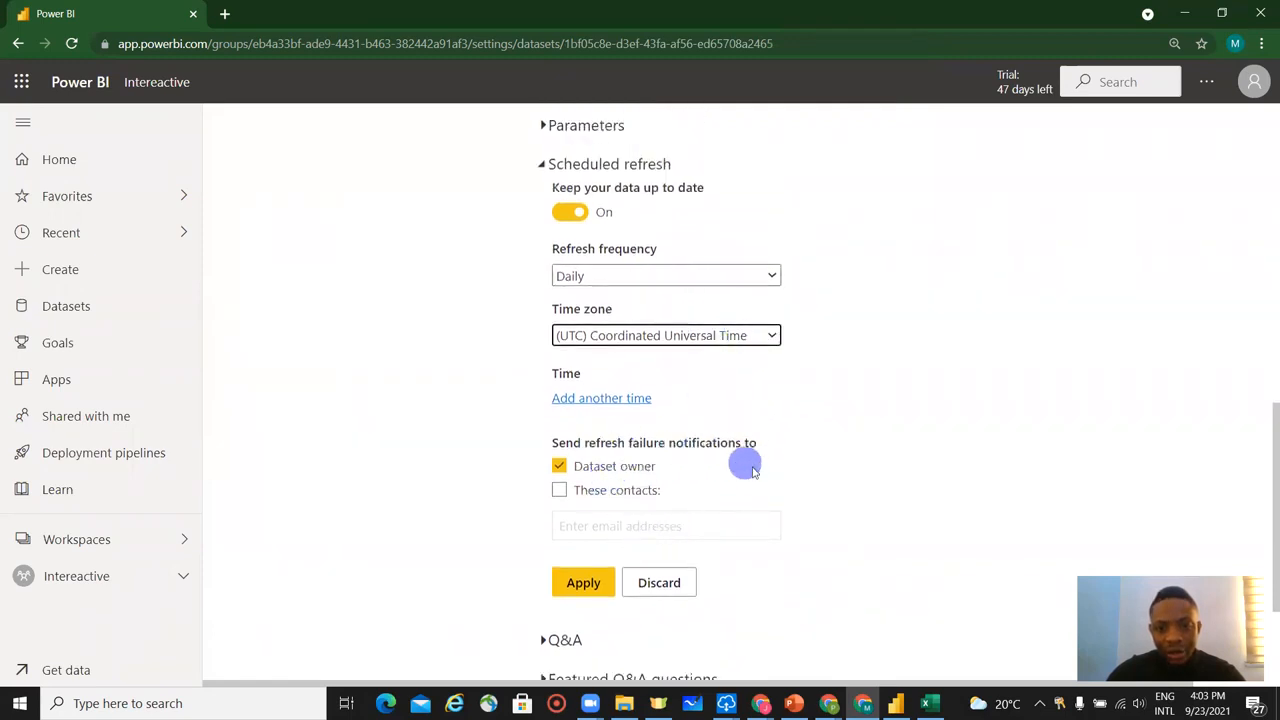
pyautogui.scroll(-1, 749, 478)
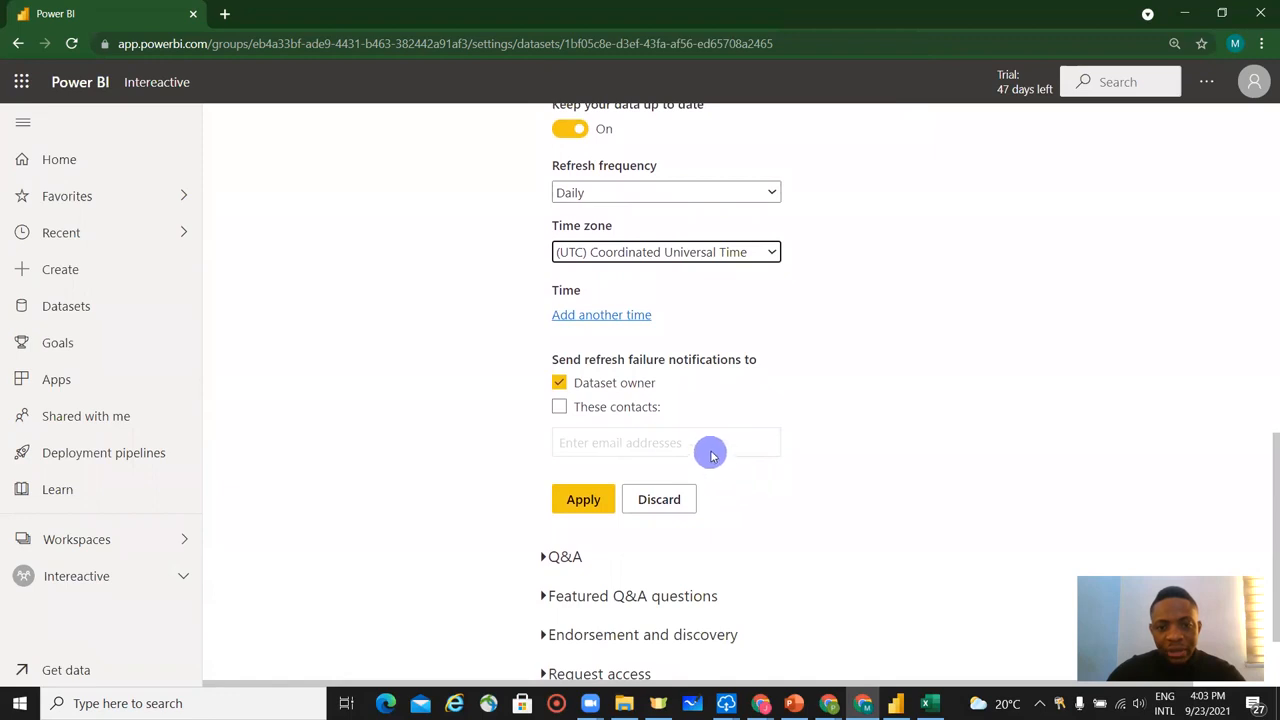
pyautogui.scroll(-1, 731, 466)
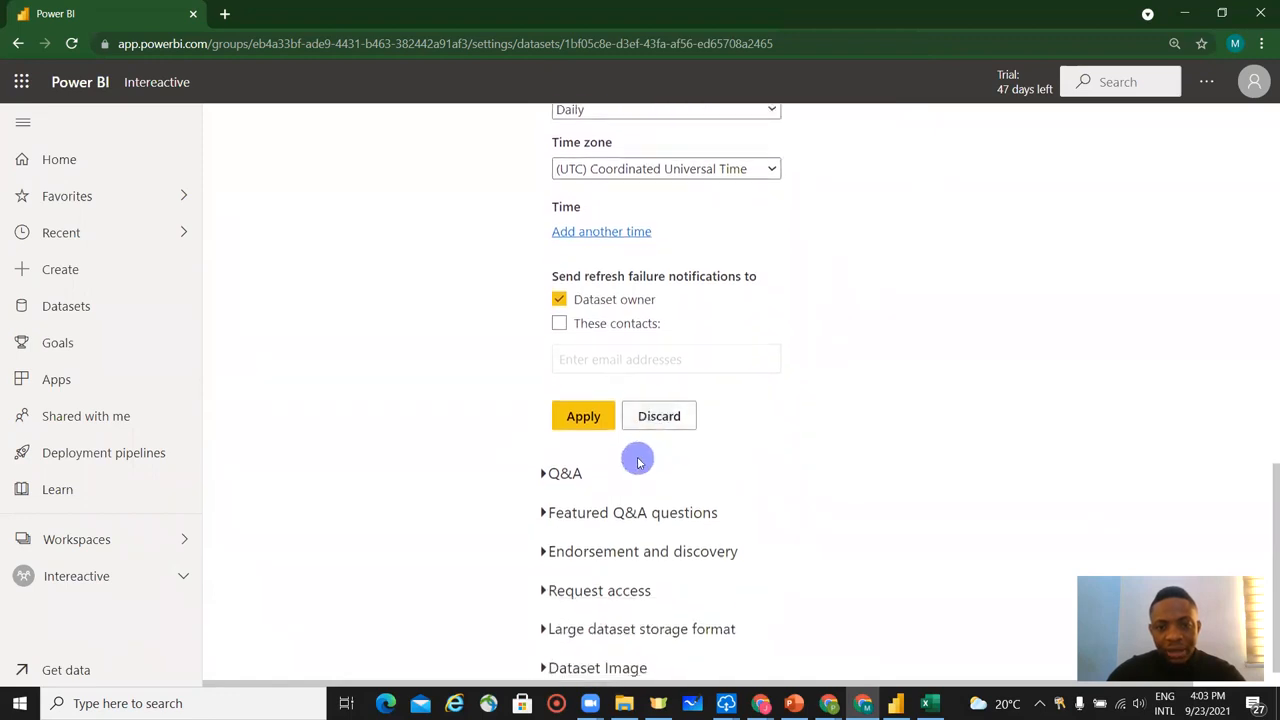
pyautogui.scroll(-1, 686, 472)
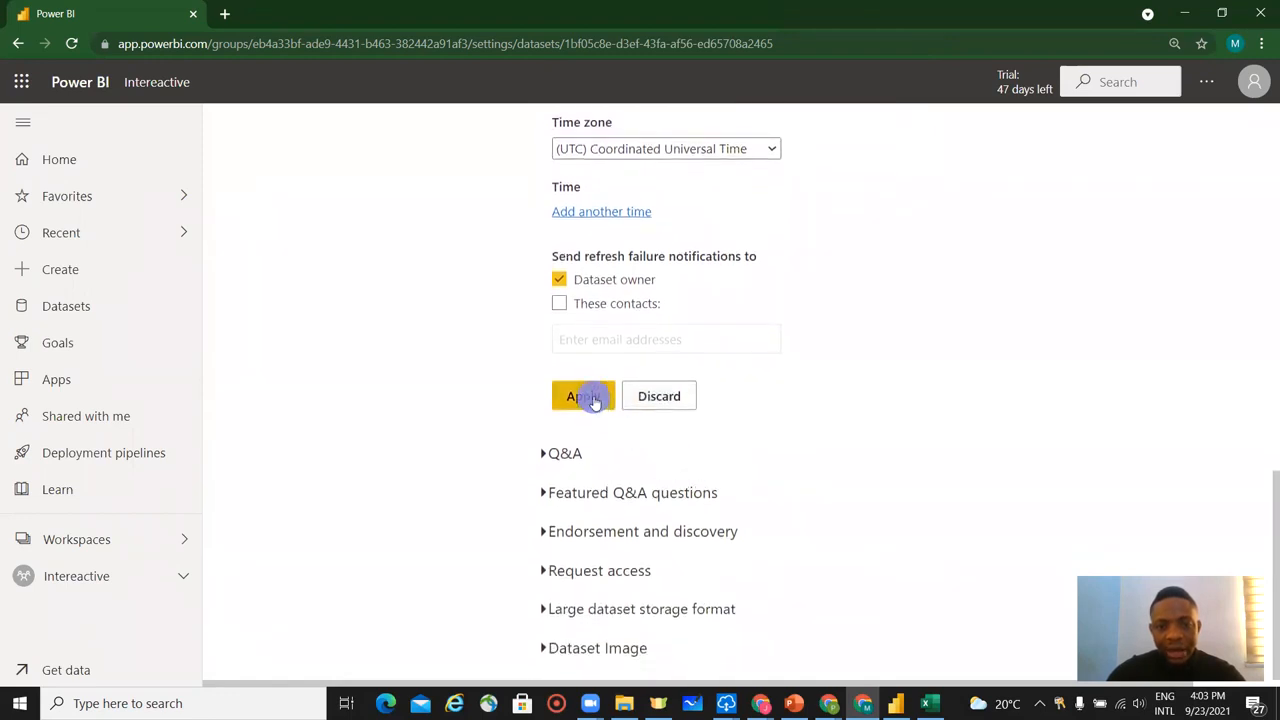
pyautogui.click(590, 397)
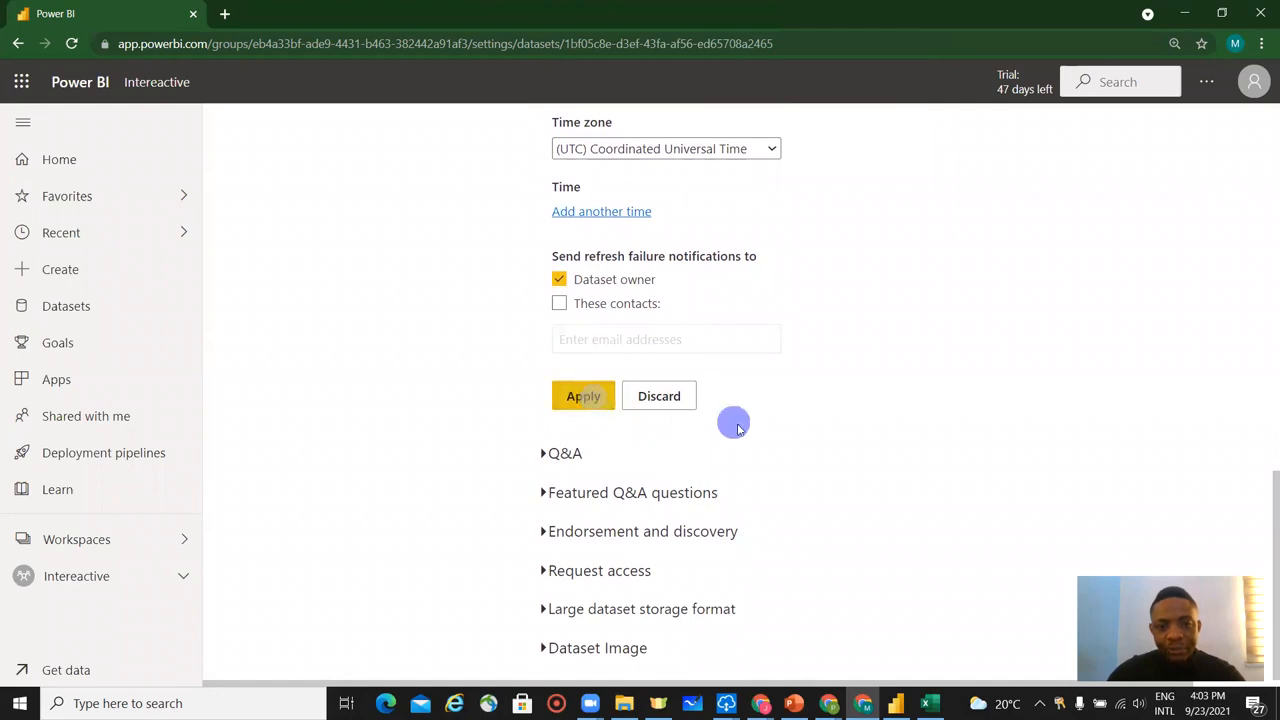
pyautogui.click(578, 399)
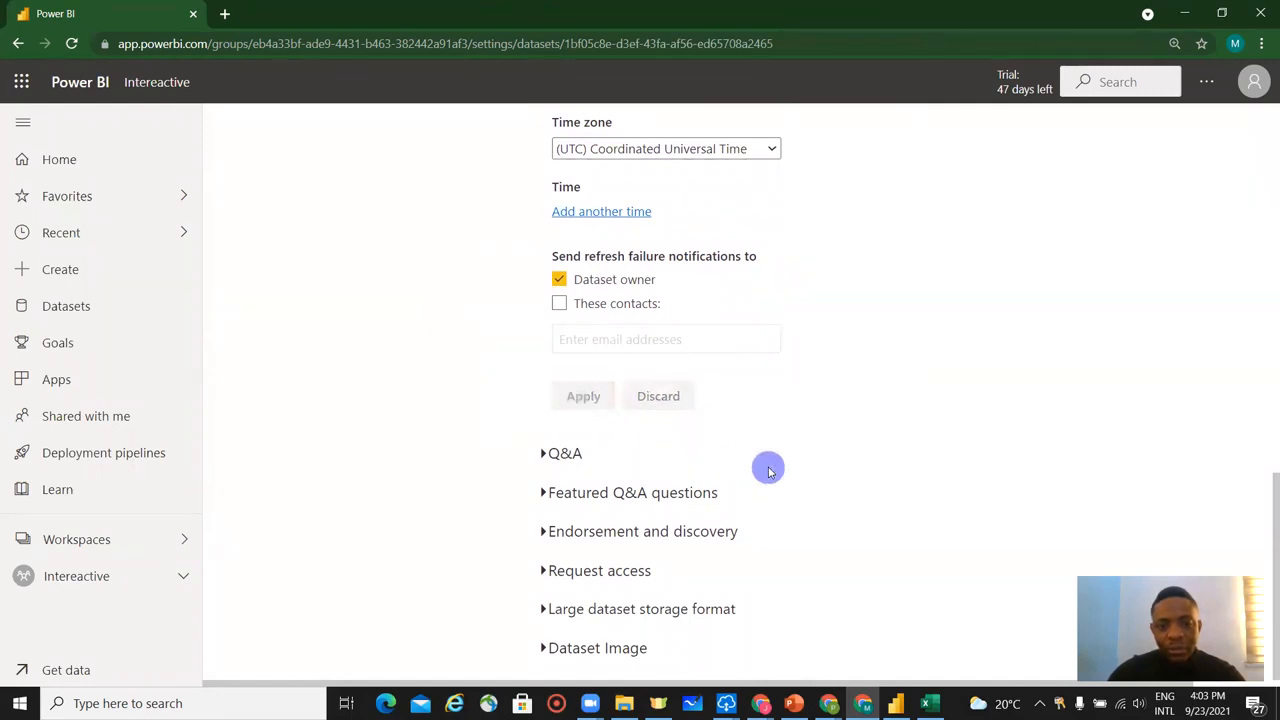
# Add a scheduled refresh time of 2:30 PM and apply the change.
pyautogui.scroll(5, 772, 469)
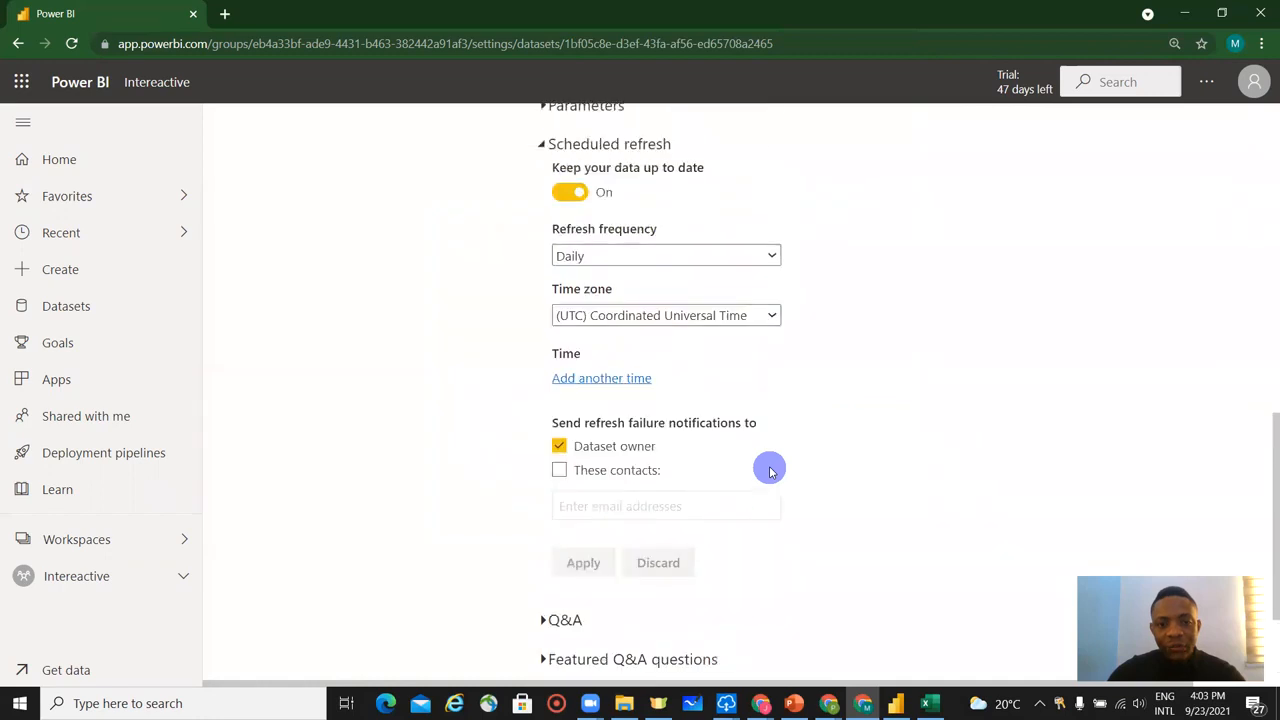
pyautogui.scroll(-1, 778, 468)
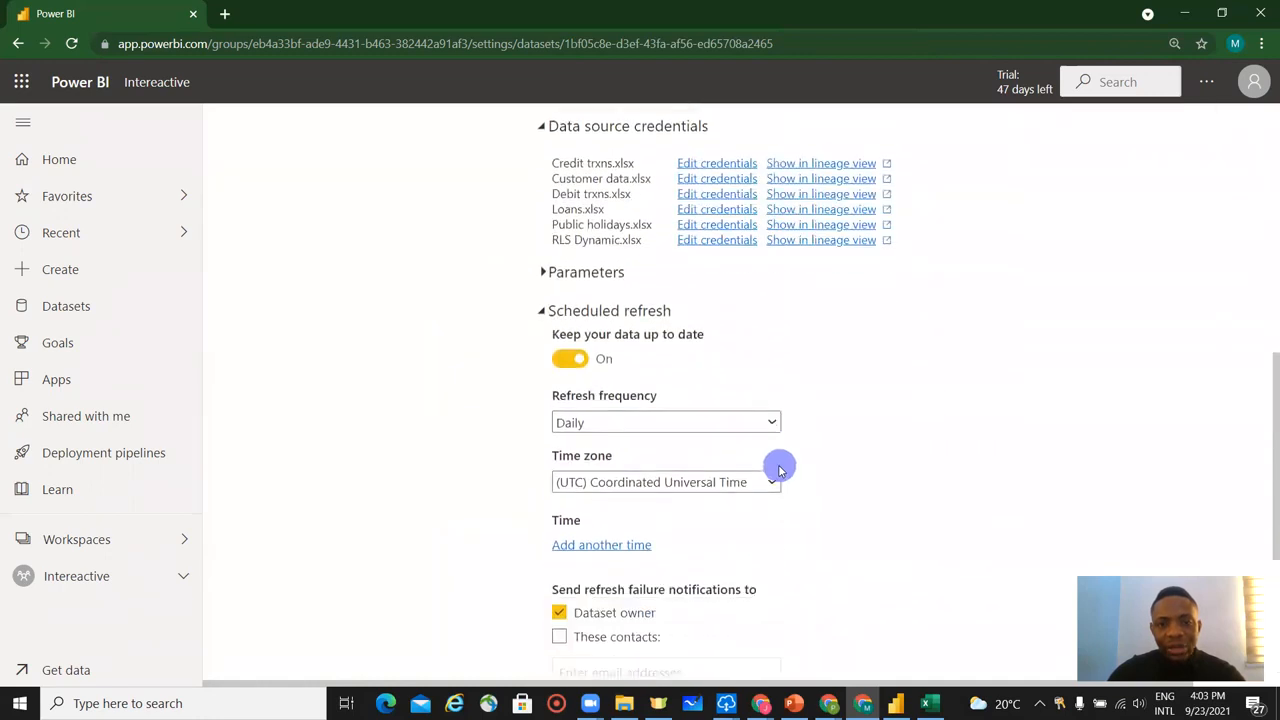
pyautogui.scroll(-1, 810, 480)
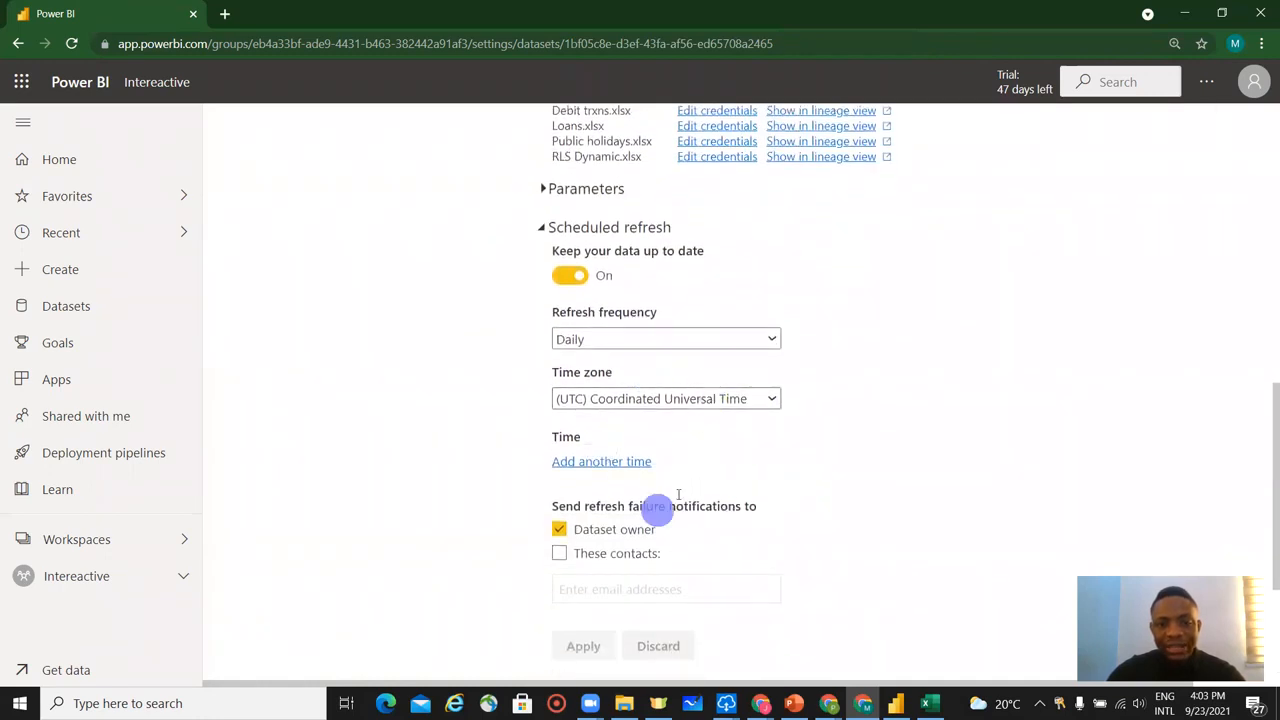
pyautogui.click(624, 469)
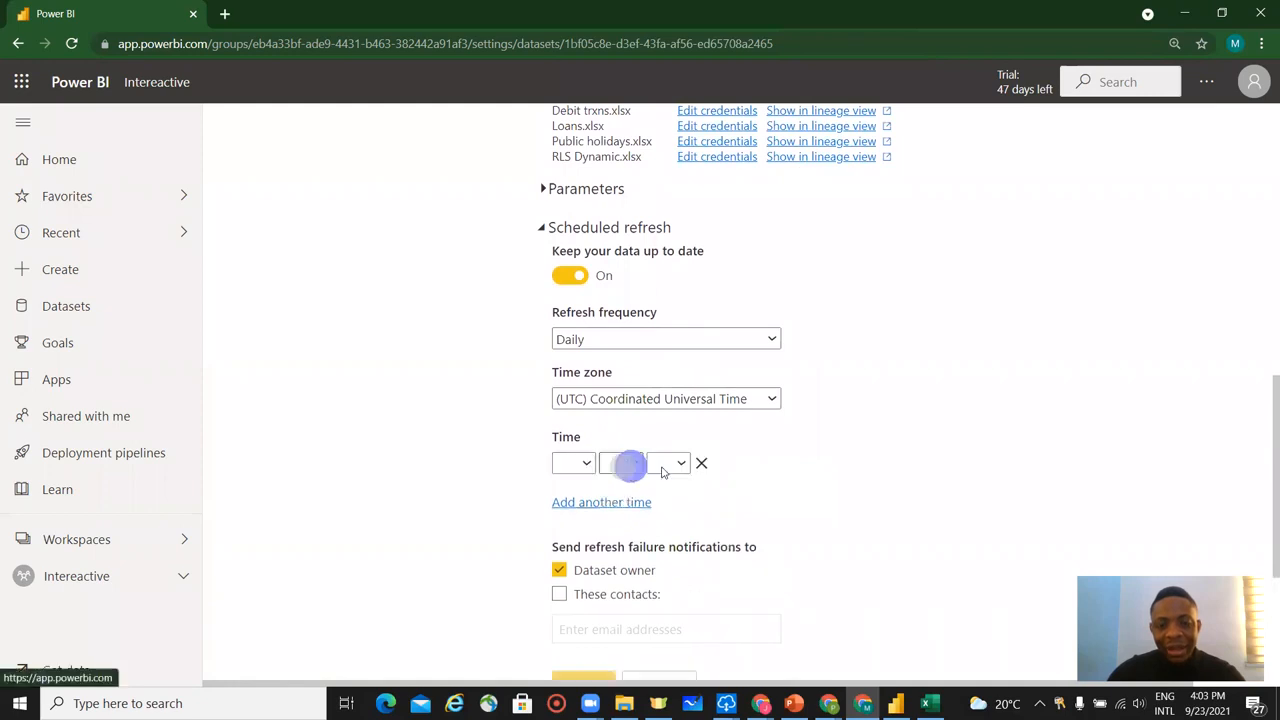
pyautogui.click(587, 465)
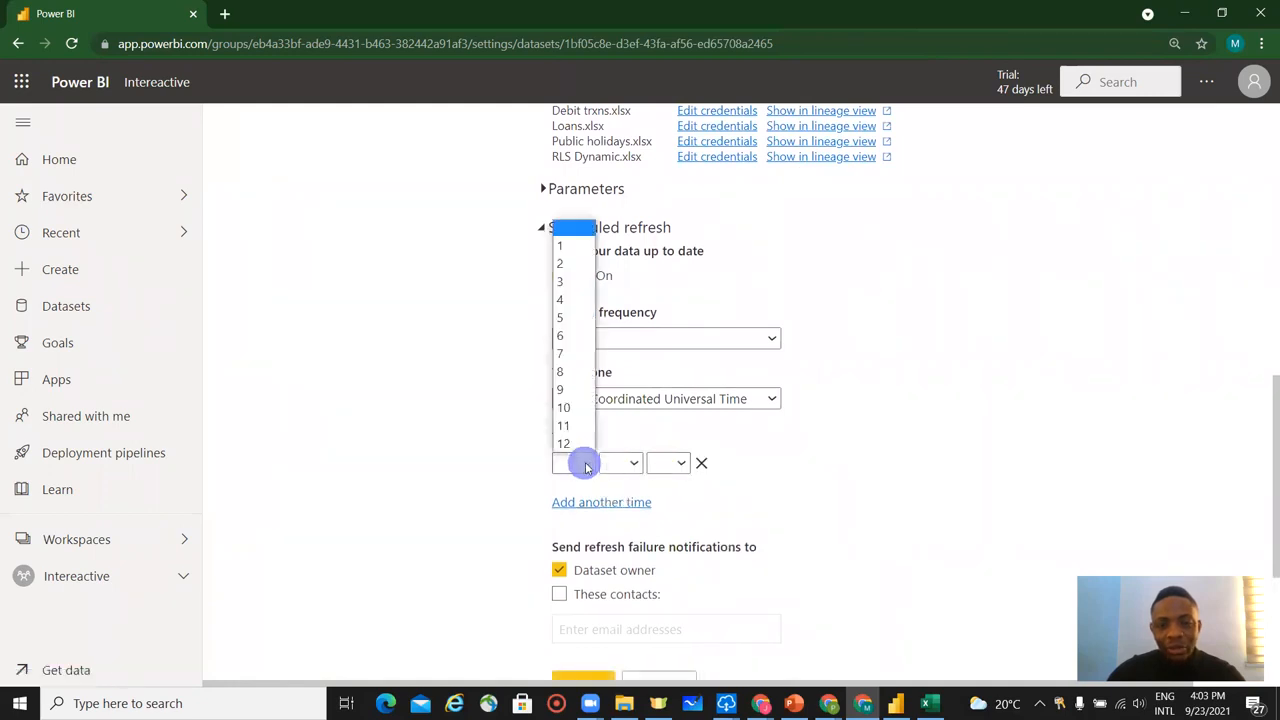
pyautogui.click(577, 264)
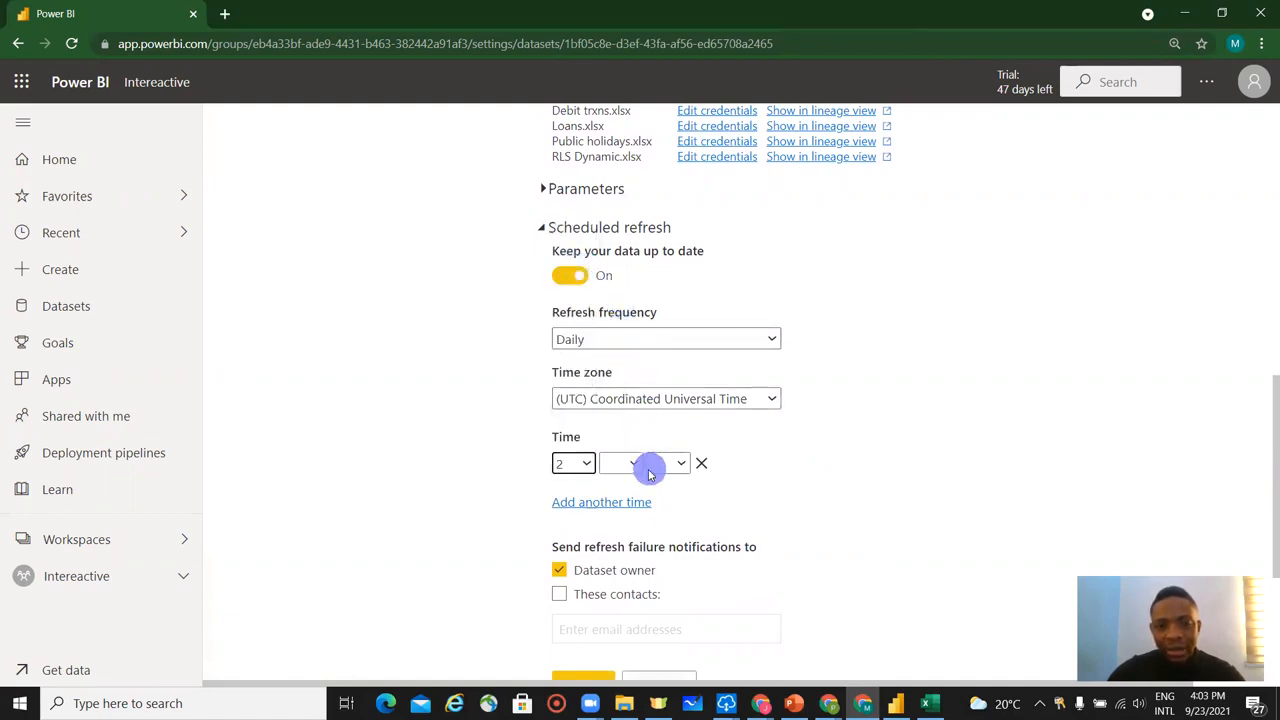
pyautogui.click(576, 463)
pyautogui.click(628, 463)
pyautogui.click(640, 468)
pyautogui.click(612, 517)
pyautogui.click(670, 465)
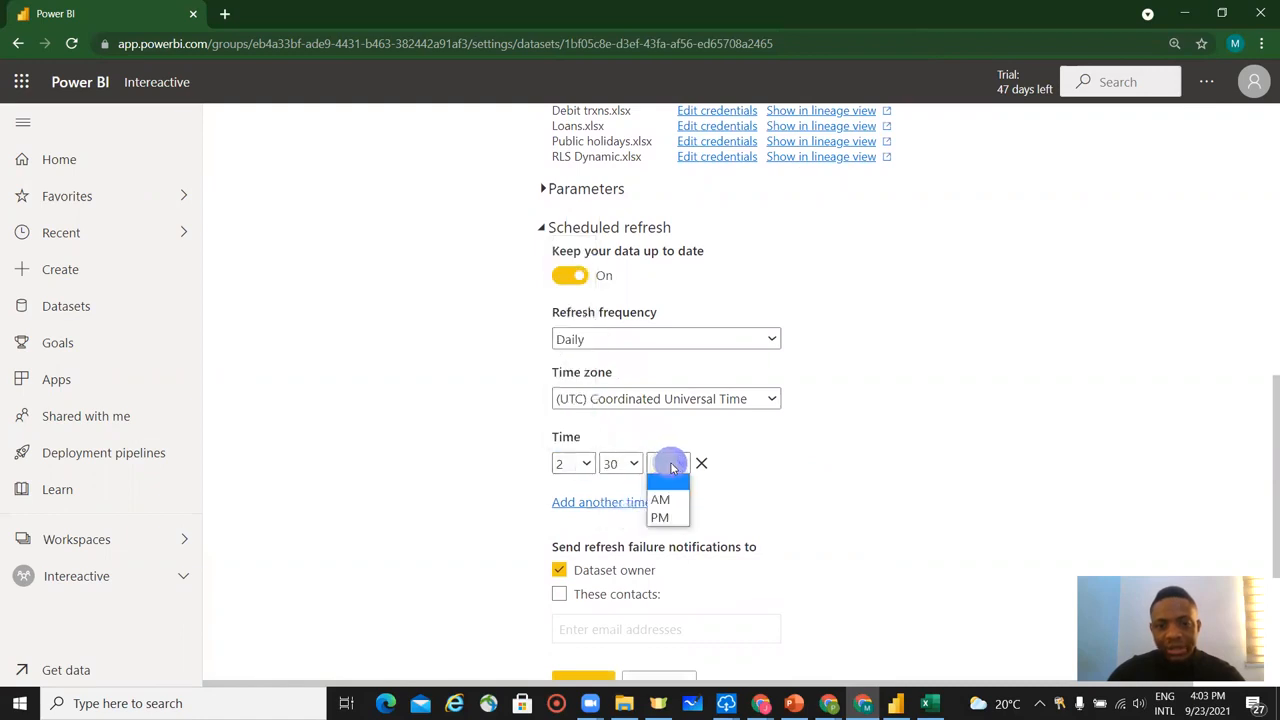
pyautogui.click(670, 518)
pyautogui.scroll(-2, 697, 506)
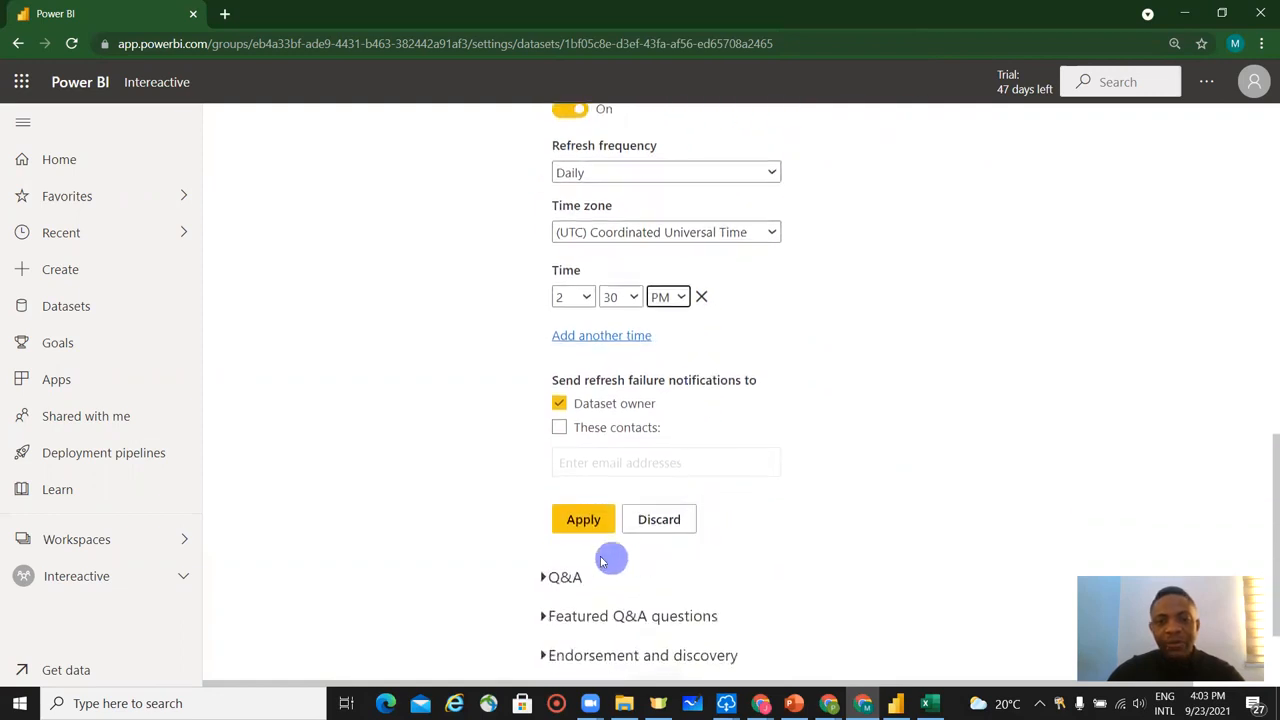
pyautogui.click(589, 522)
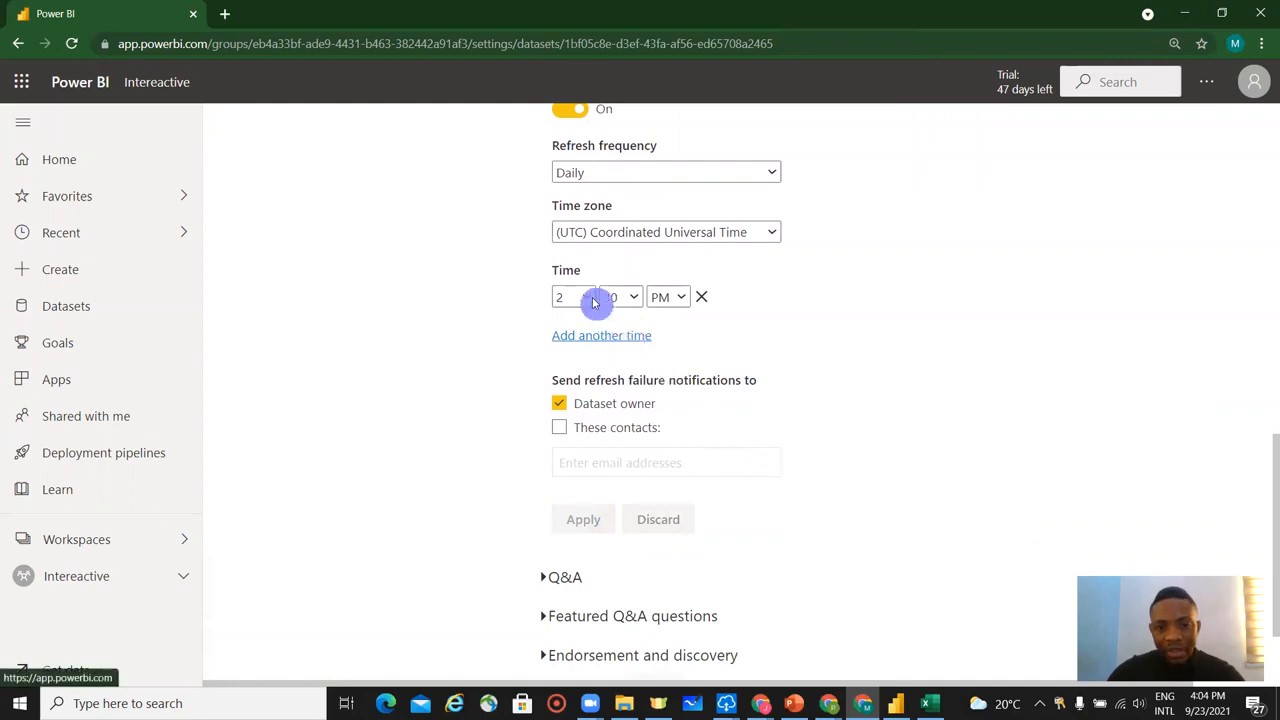
# Add a second daily refresh time of 7:00 AM.
pyautogui.click(611, 342)
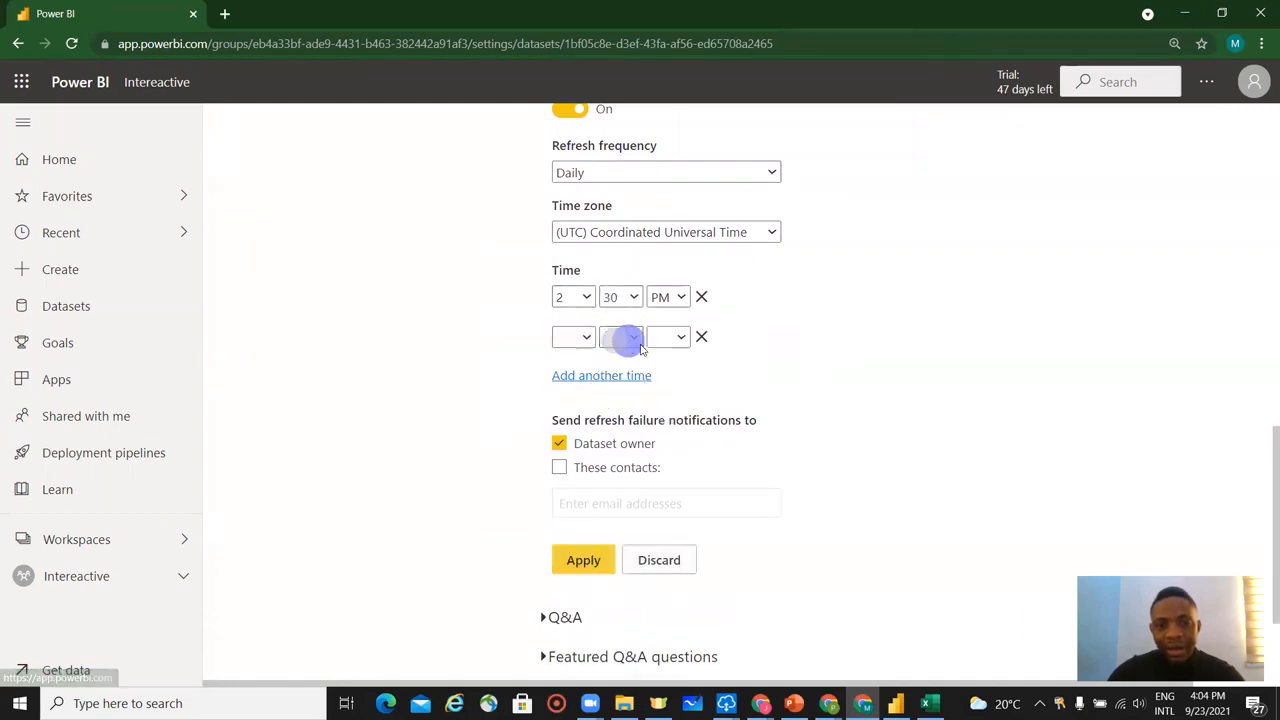
pyautogui.click(578, 337)
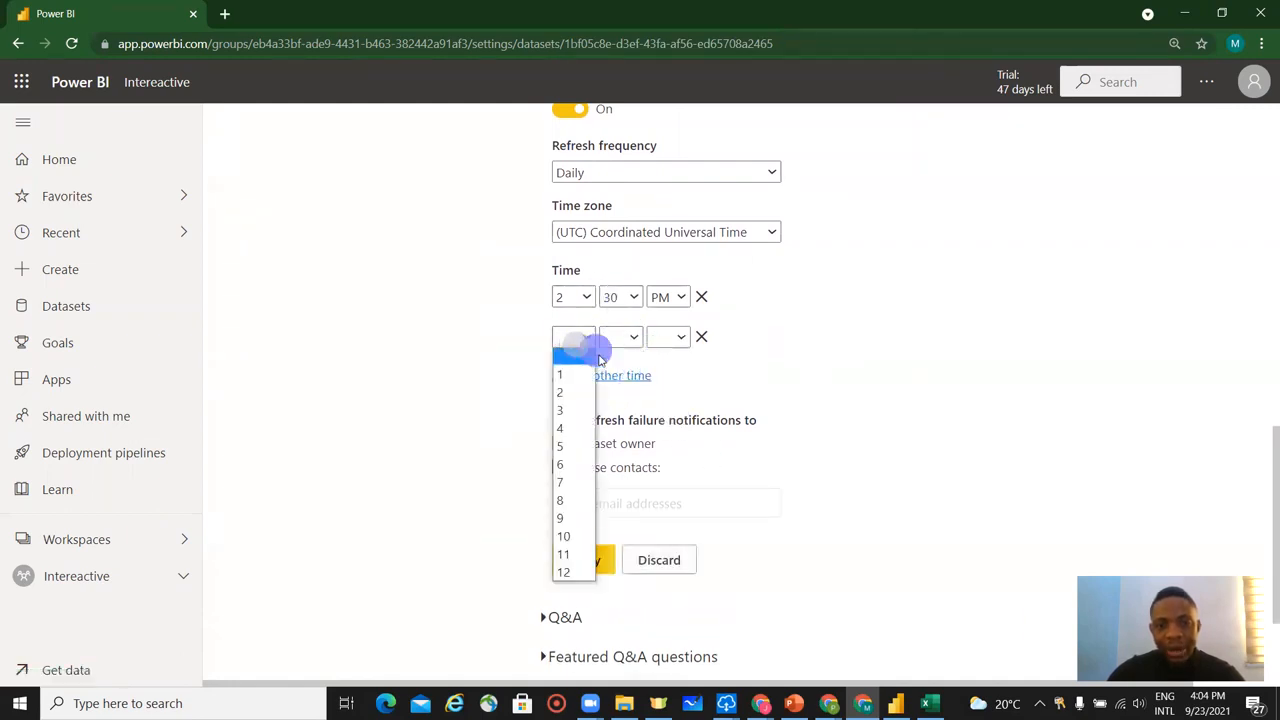
pyautogui.click(578, 483)
pyautogui.click(625, 337)
pyautogui.click(620, 367)
pyautogui.click(664, 336)
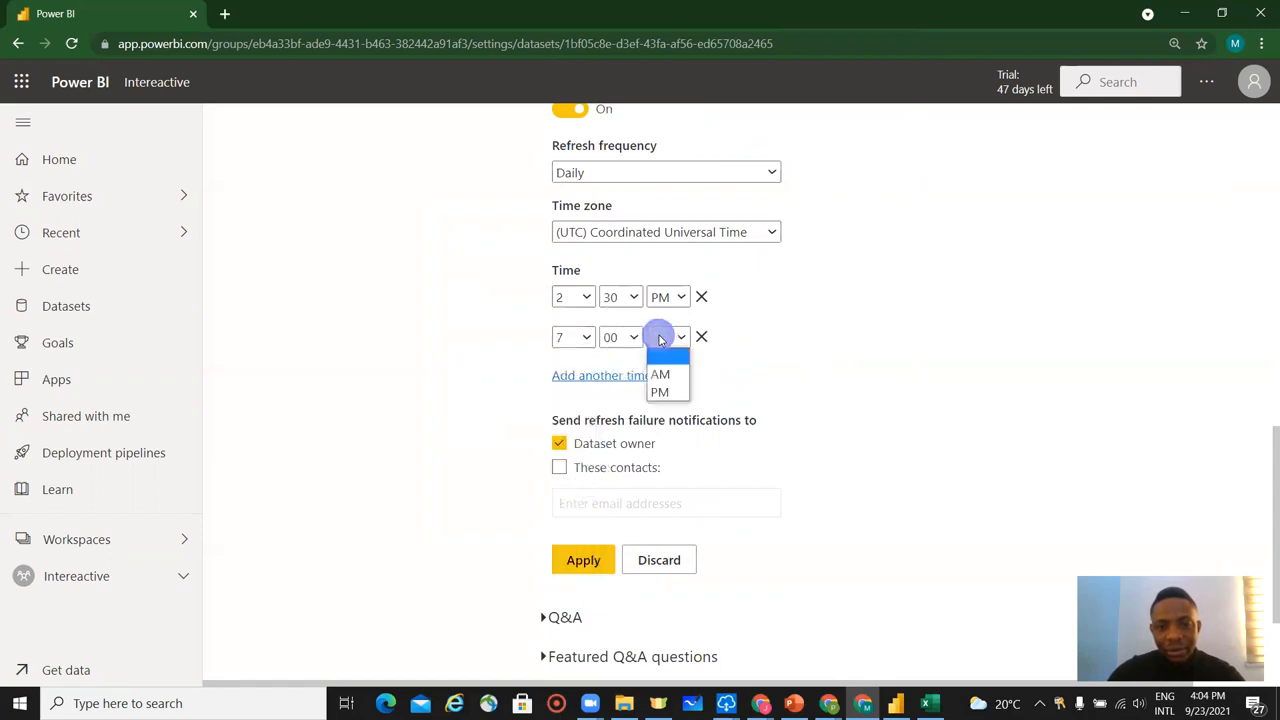
pyautogui.click(668, 374)
# Add a third daily refresh time of 6:00 PM to the scheduled refresh.
pyautogui.click(600, 375)
pyautogui.click(590, 378)
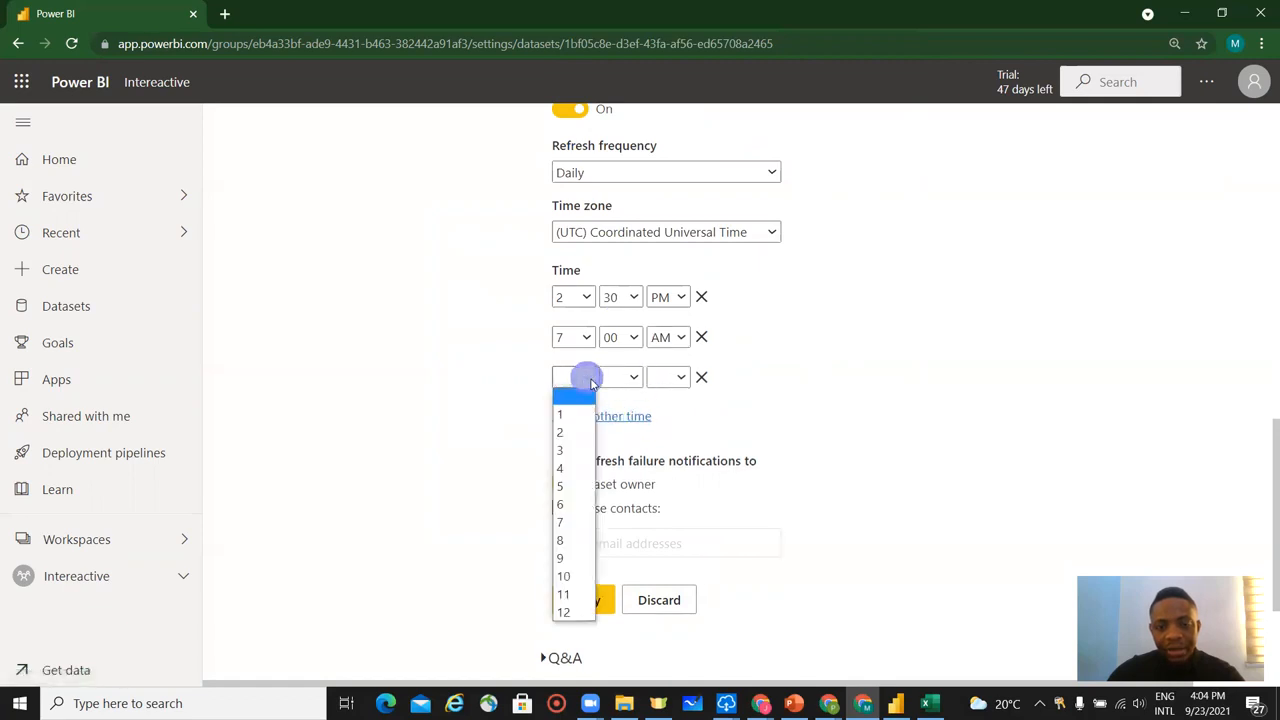
pyautogui.click(571, 504)
pyautogui.click(632, 379)
pyautogui.click(622, 413)
pyautogui.click(666, 377)
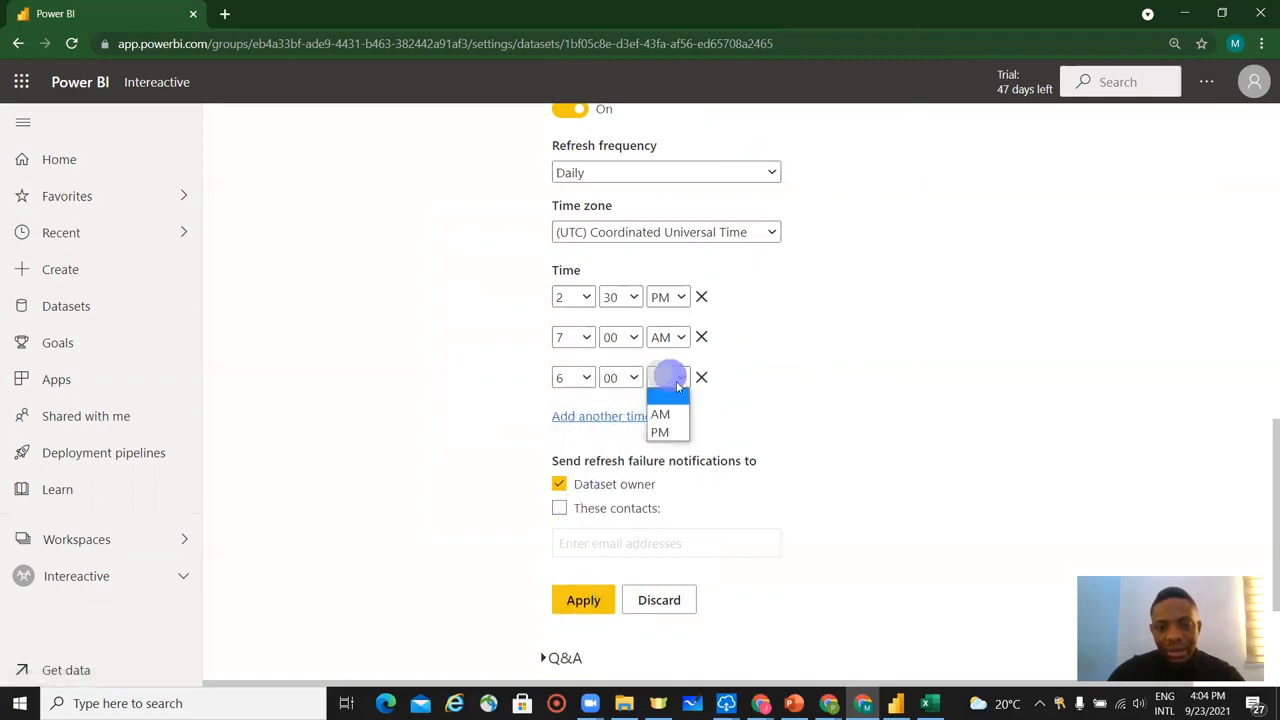
pyautogui.click(680, 430)
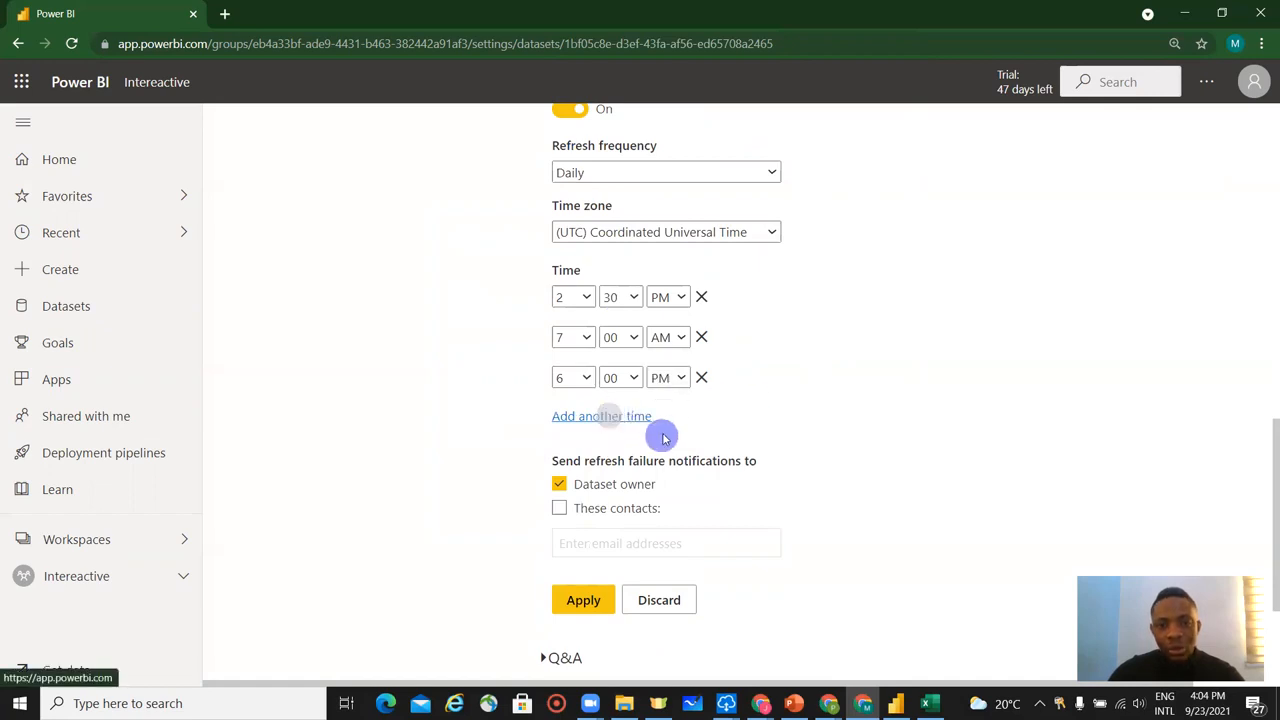
# Add a fourth daily refresh time of 11:30 AM and apply the scheduled refresh changes.
pyautogui.click(603, 420)
pyautogui.click(580, 418)
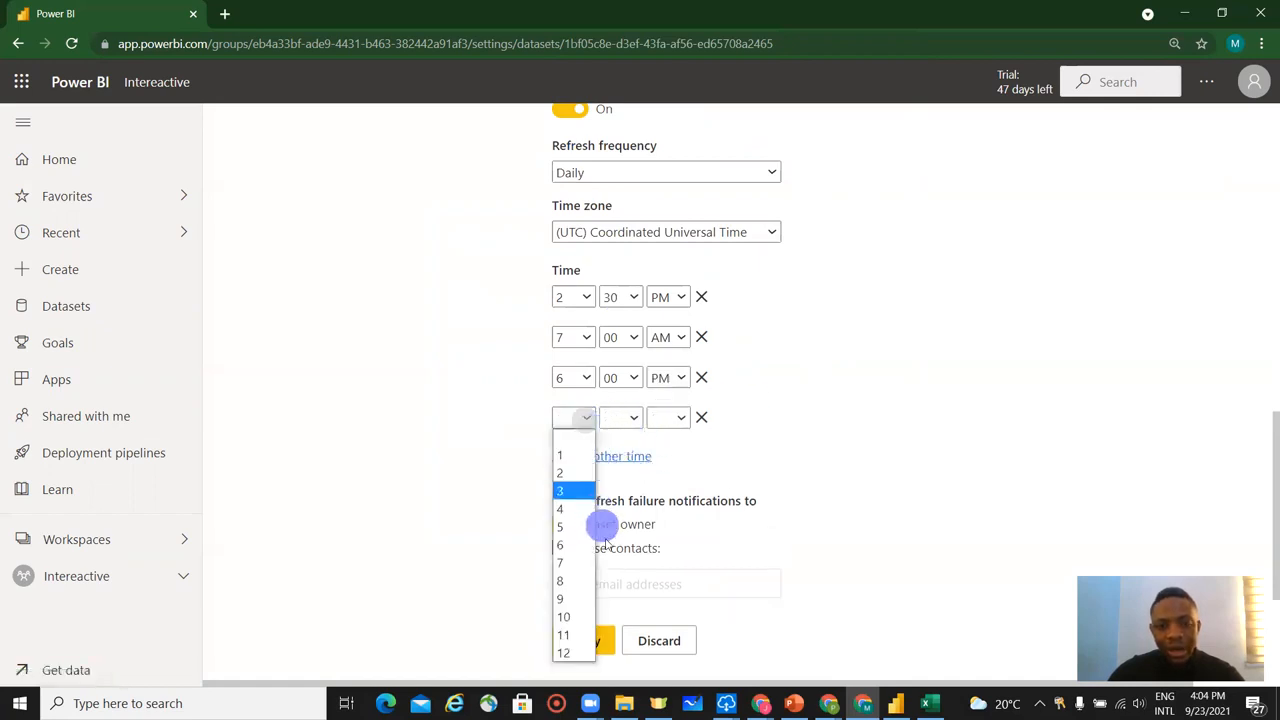
pyautogui.click(565, 634)
pyautogui.click(626, 419)
pyautogui.click(624, 474)
pyautogui.click(670, 420)
pyautogui.click(668, 451)
pyautogui.scroll(-1, 779, 424)
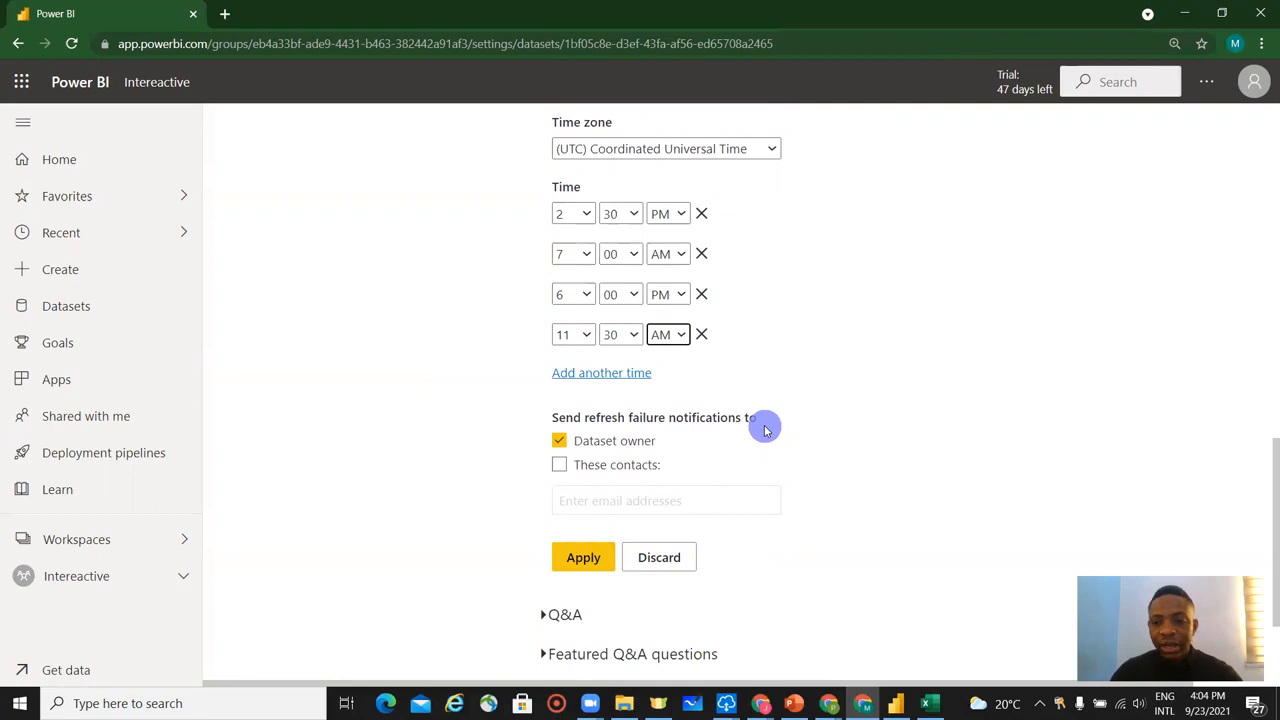
pyautogui.scroll(-1, 705, 480)
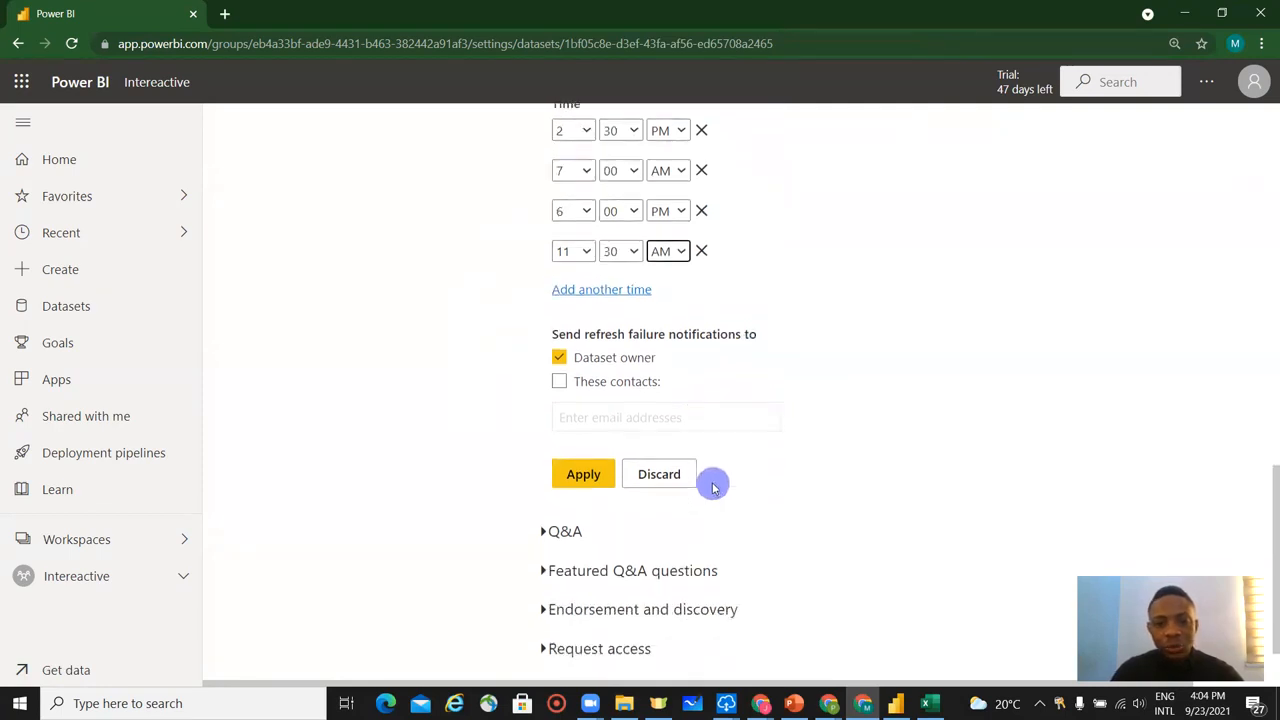
pyautogui.click(585, 482)
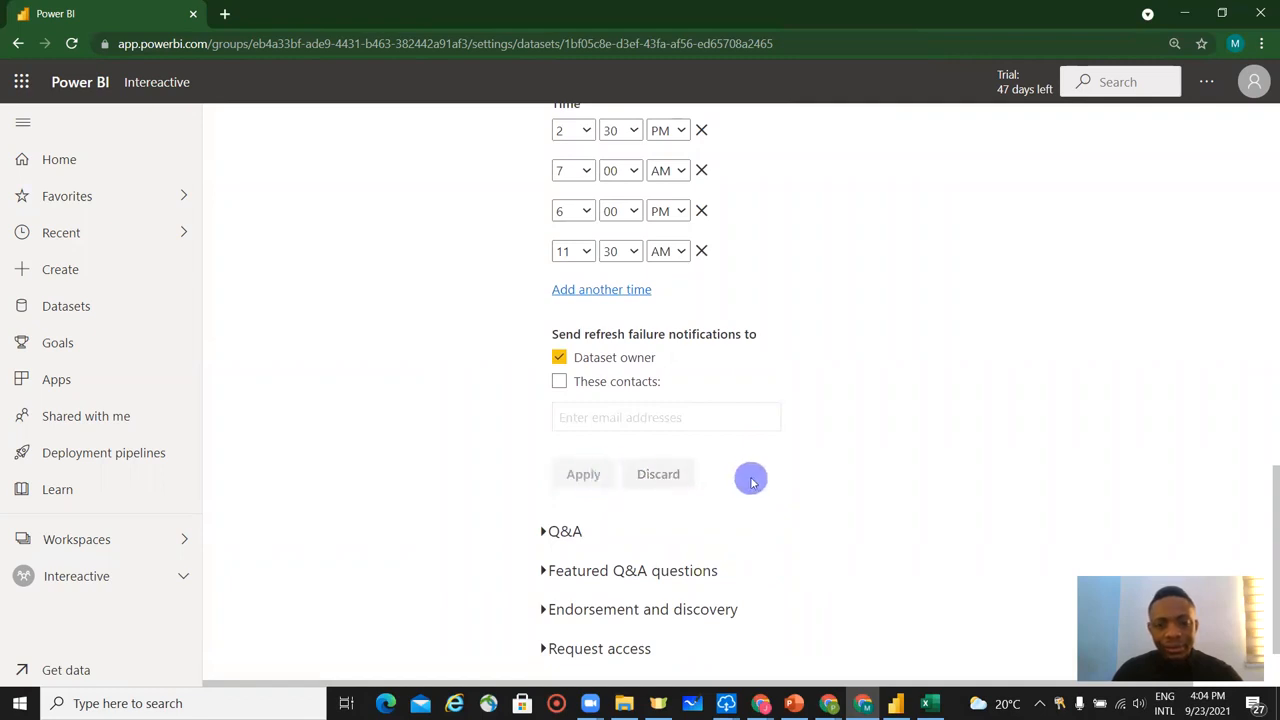
# Review the Task 6 Visualization dataset's settings and refresh schedule, and go to the home page.
pyautogui.scroll(-1, 751, 482)
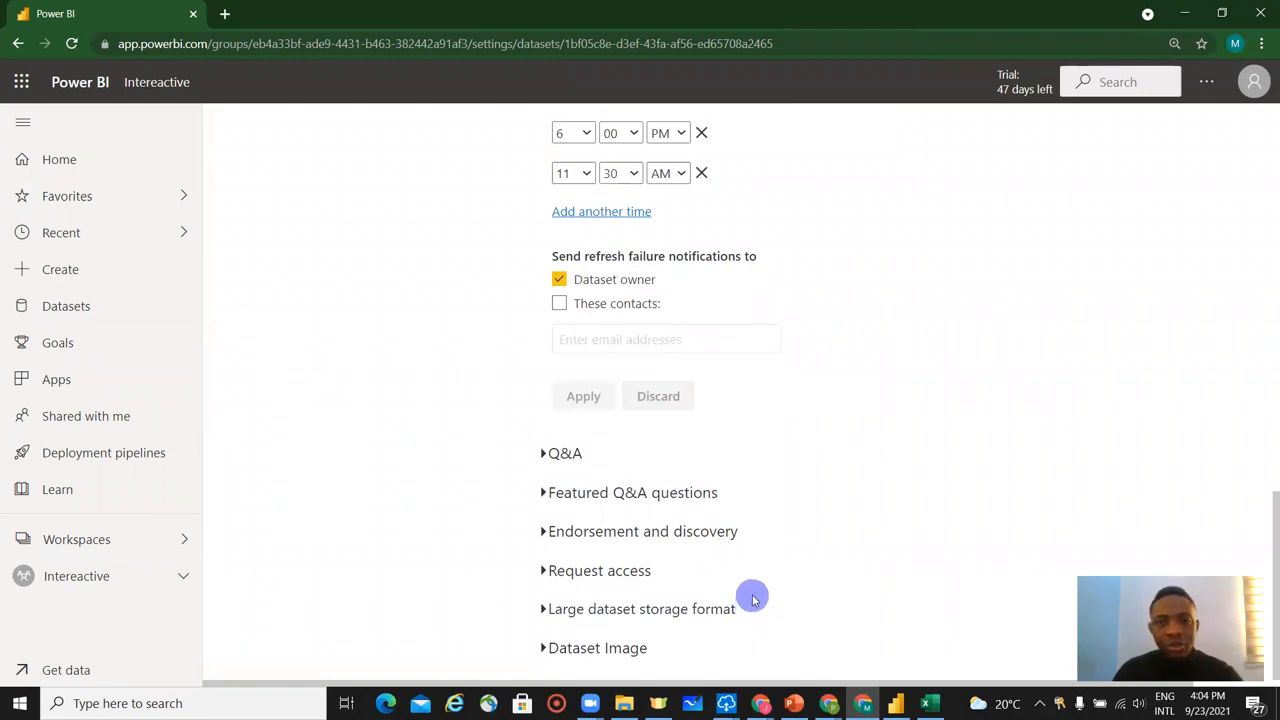
pyautogui.scroll(7, 748, 605)
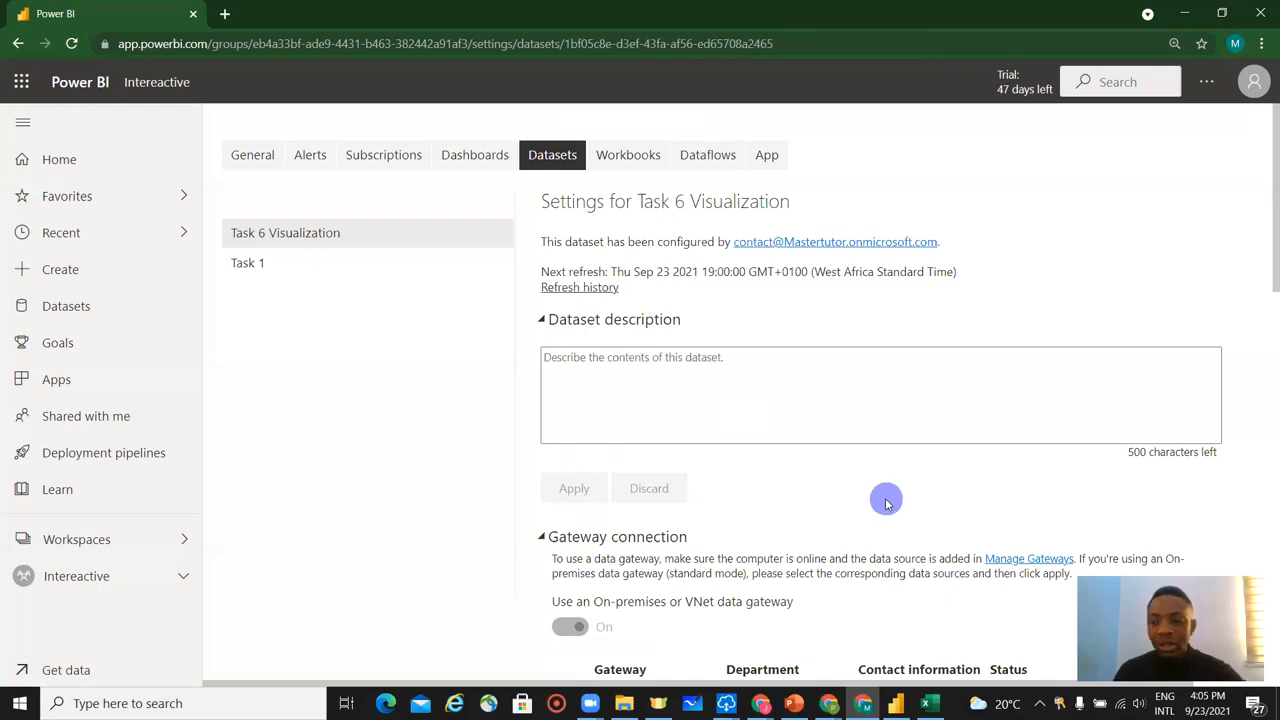
pyautogui.scroll(-10, 886, 503)
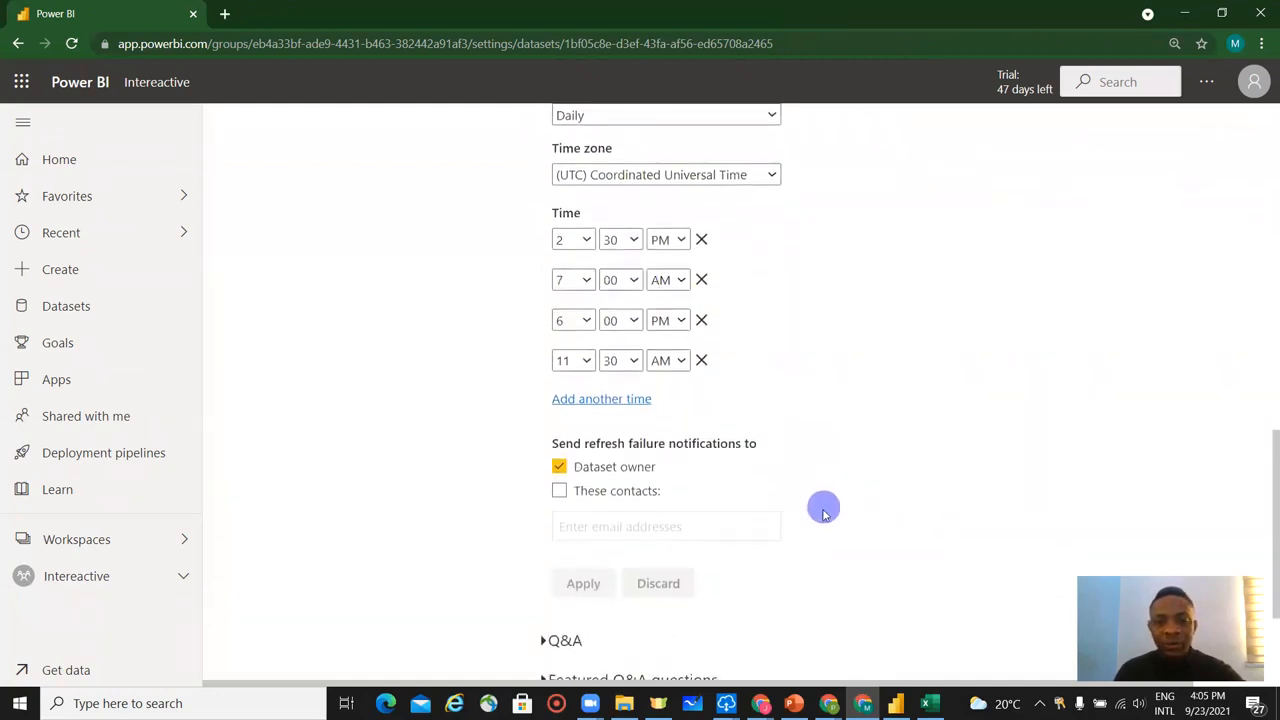
pyautogui.scroll(-2, 823, 511)
pyautogui.scroll(7, 820, 515)
pyautogui.scroll(5, 820, 515)
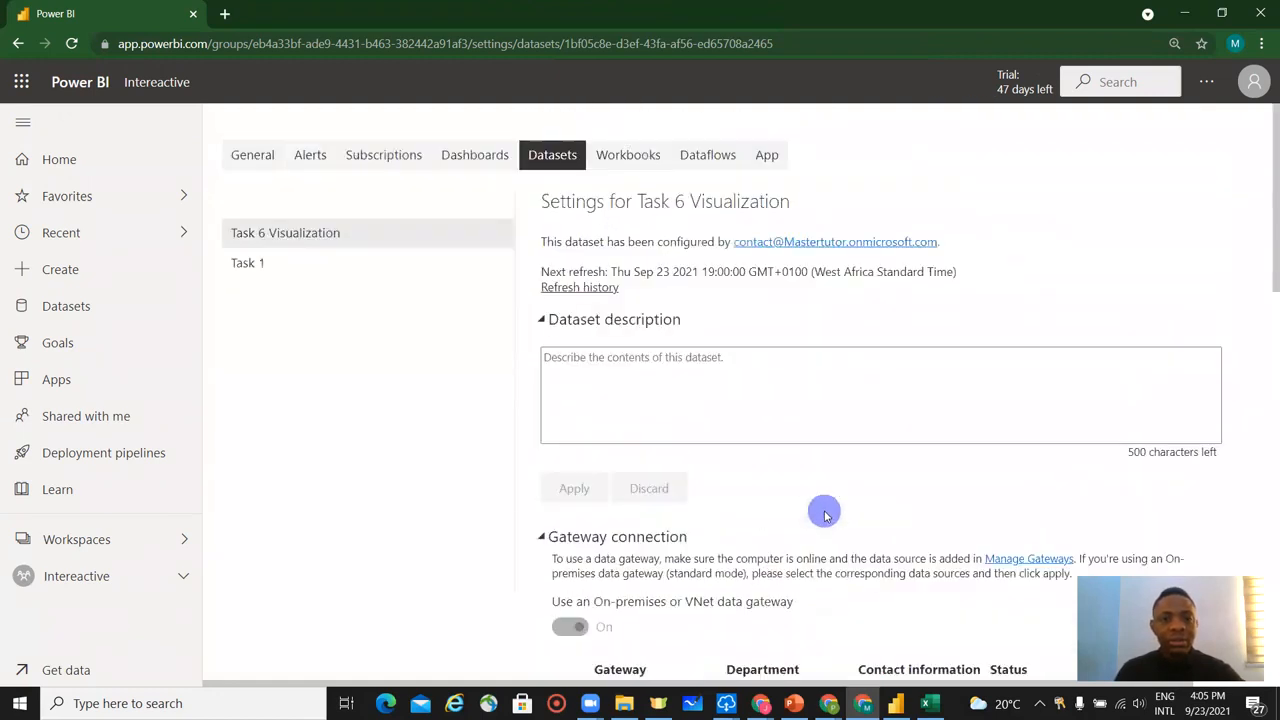
pyautogui.click(55, 166)
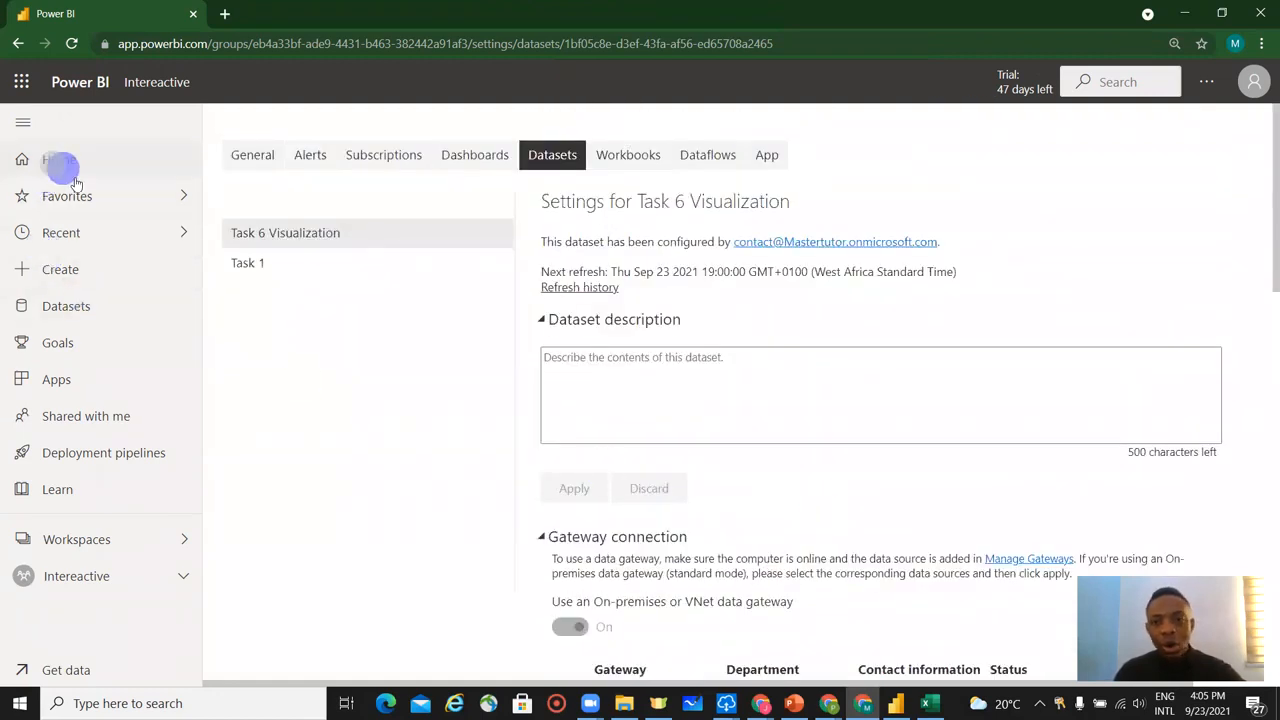